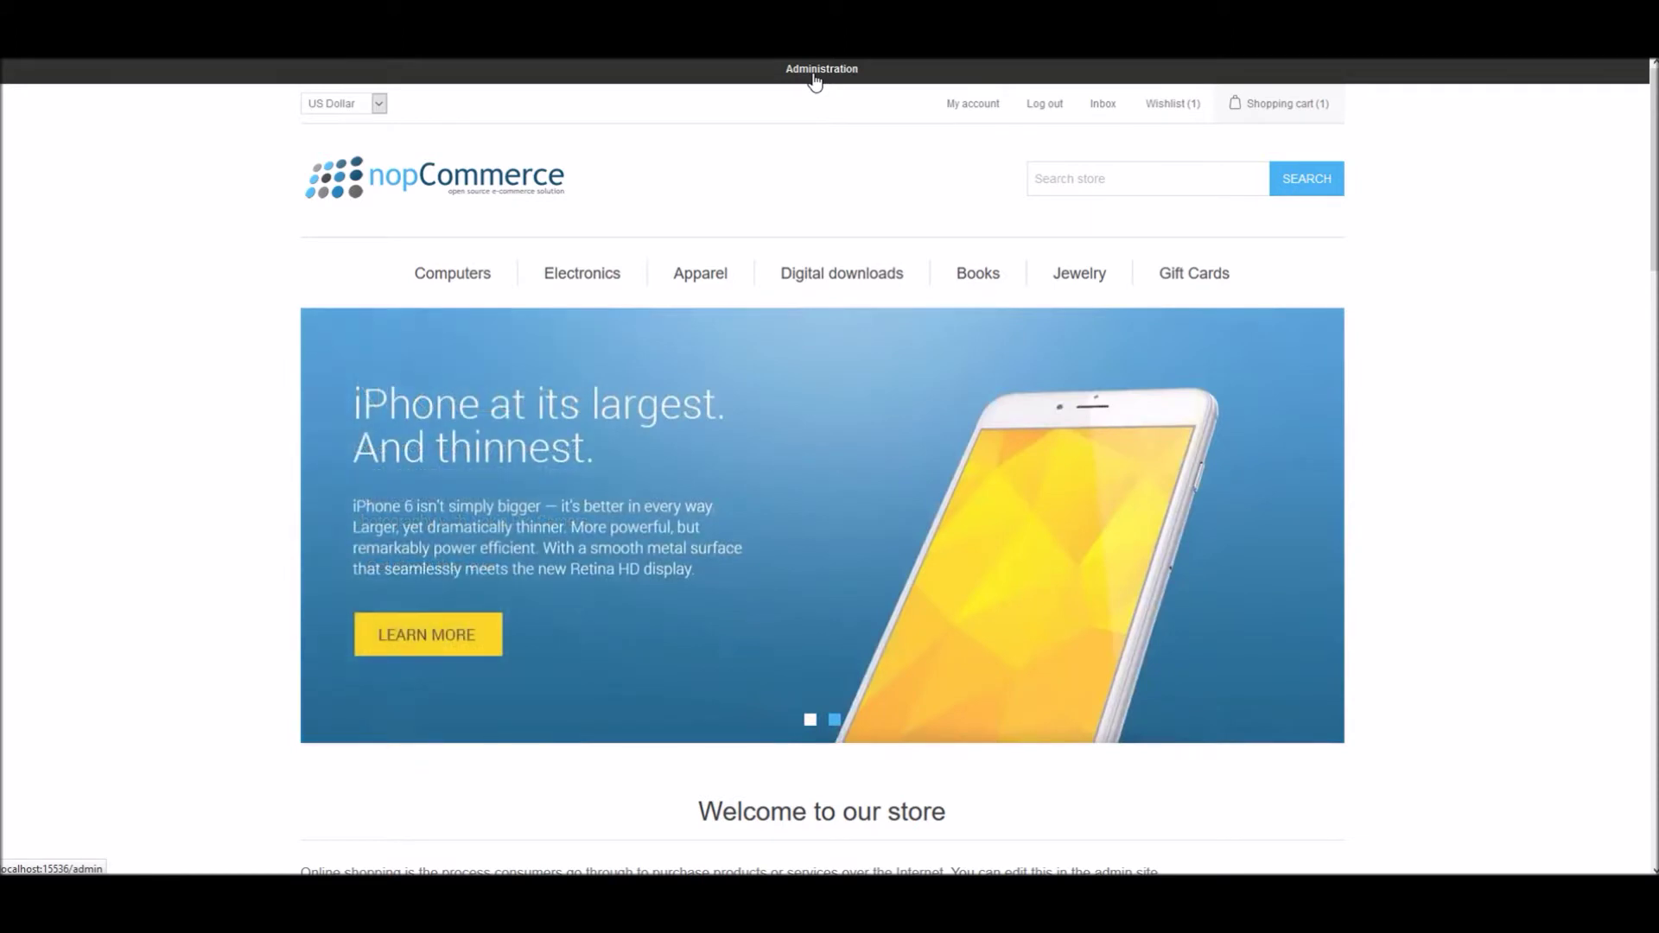
# Open the storefront's Administration link in a new browser tab
pyautogui.rightClick(813, 76)
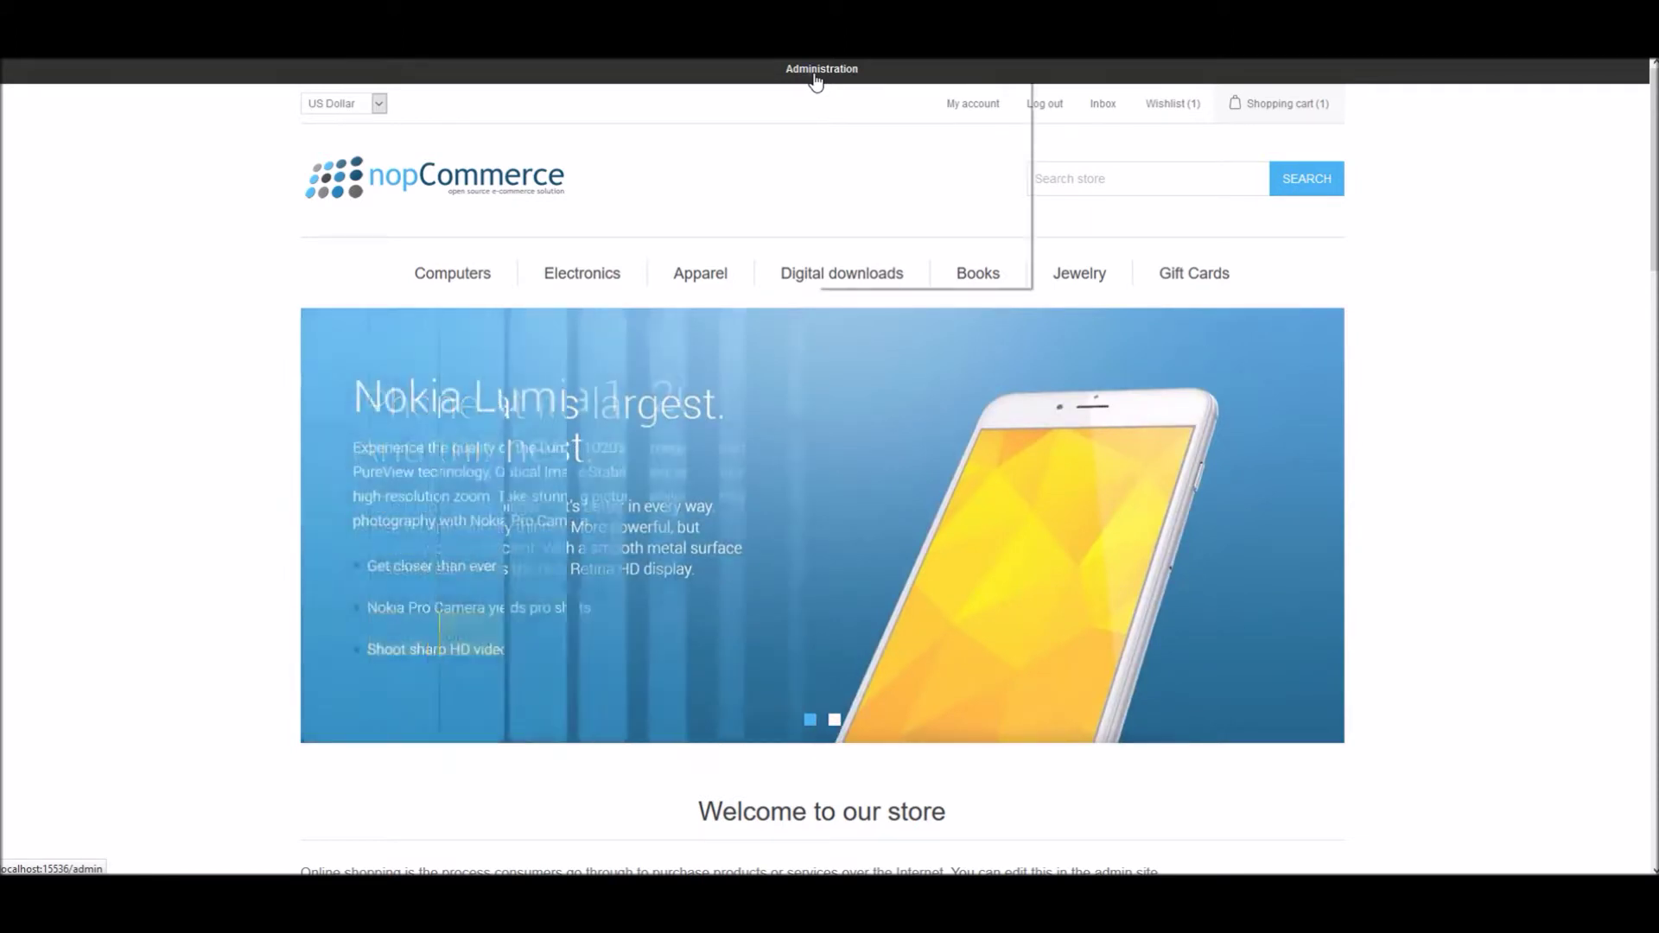
pyautogui.click(866, 88)
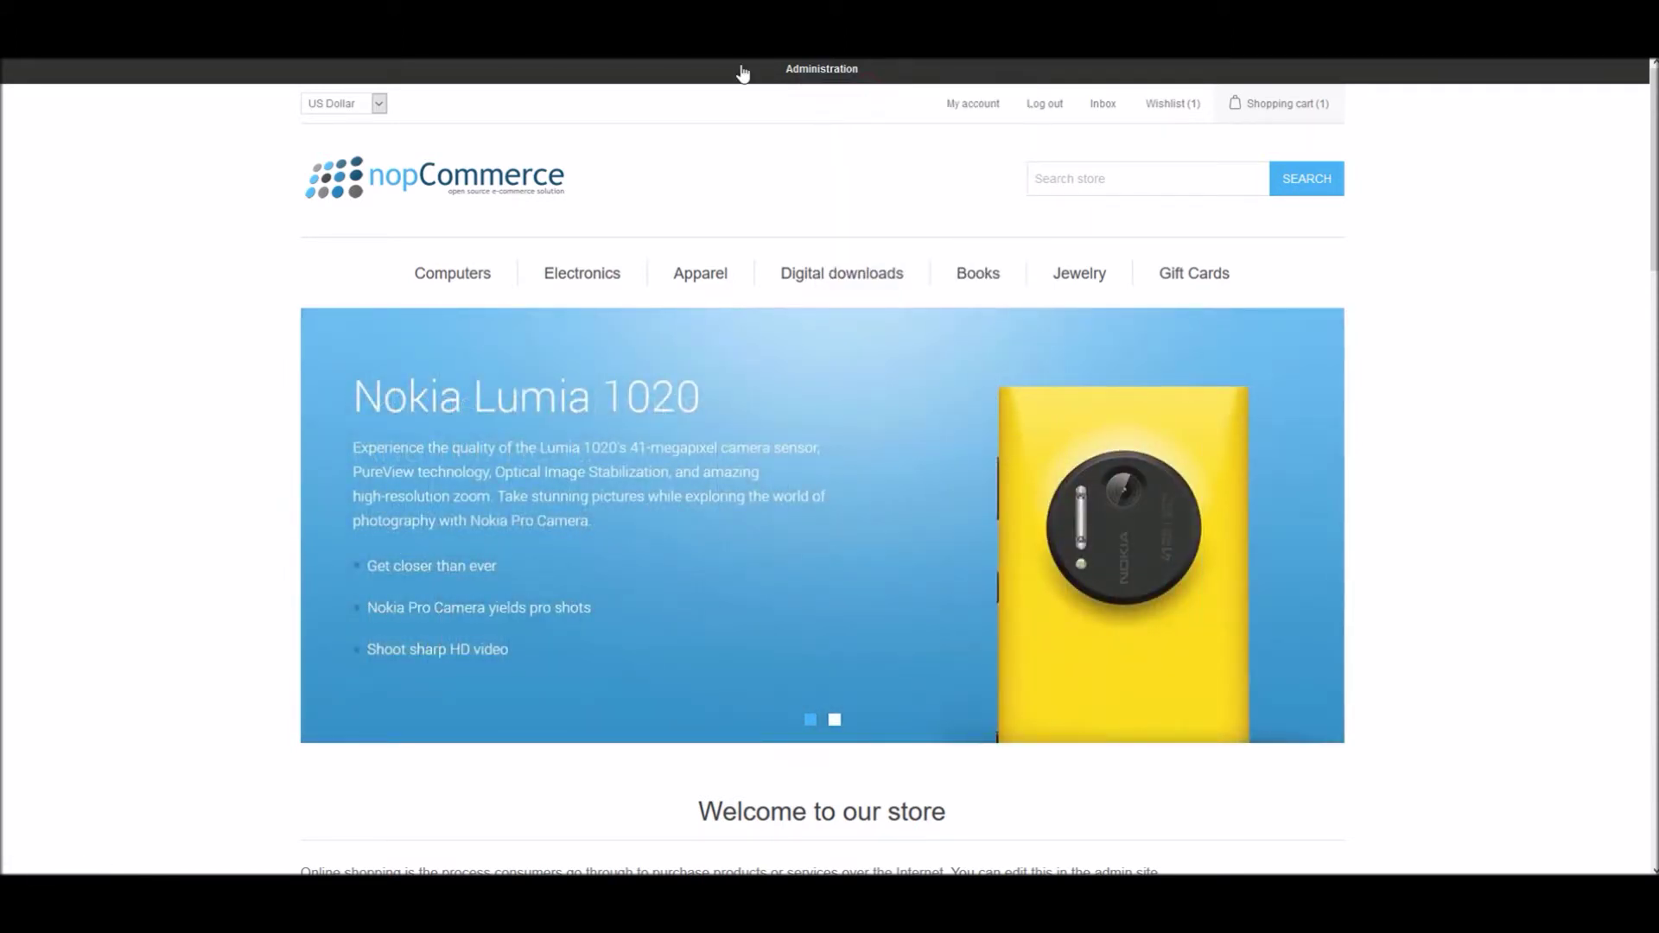
# Switch to the admin tab and go to Configuration > Settings > Customer settings
pyautogui.hotkey('ctrl', 'Tab')
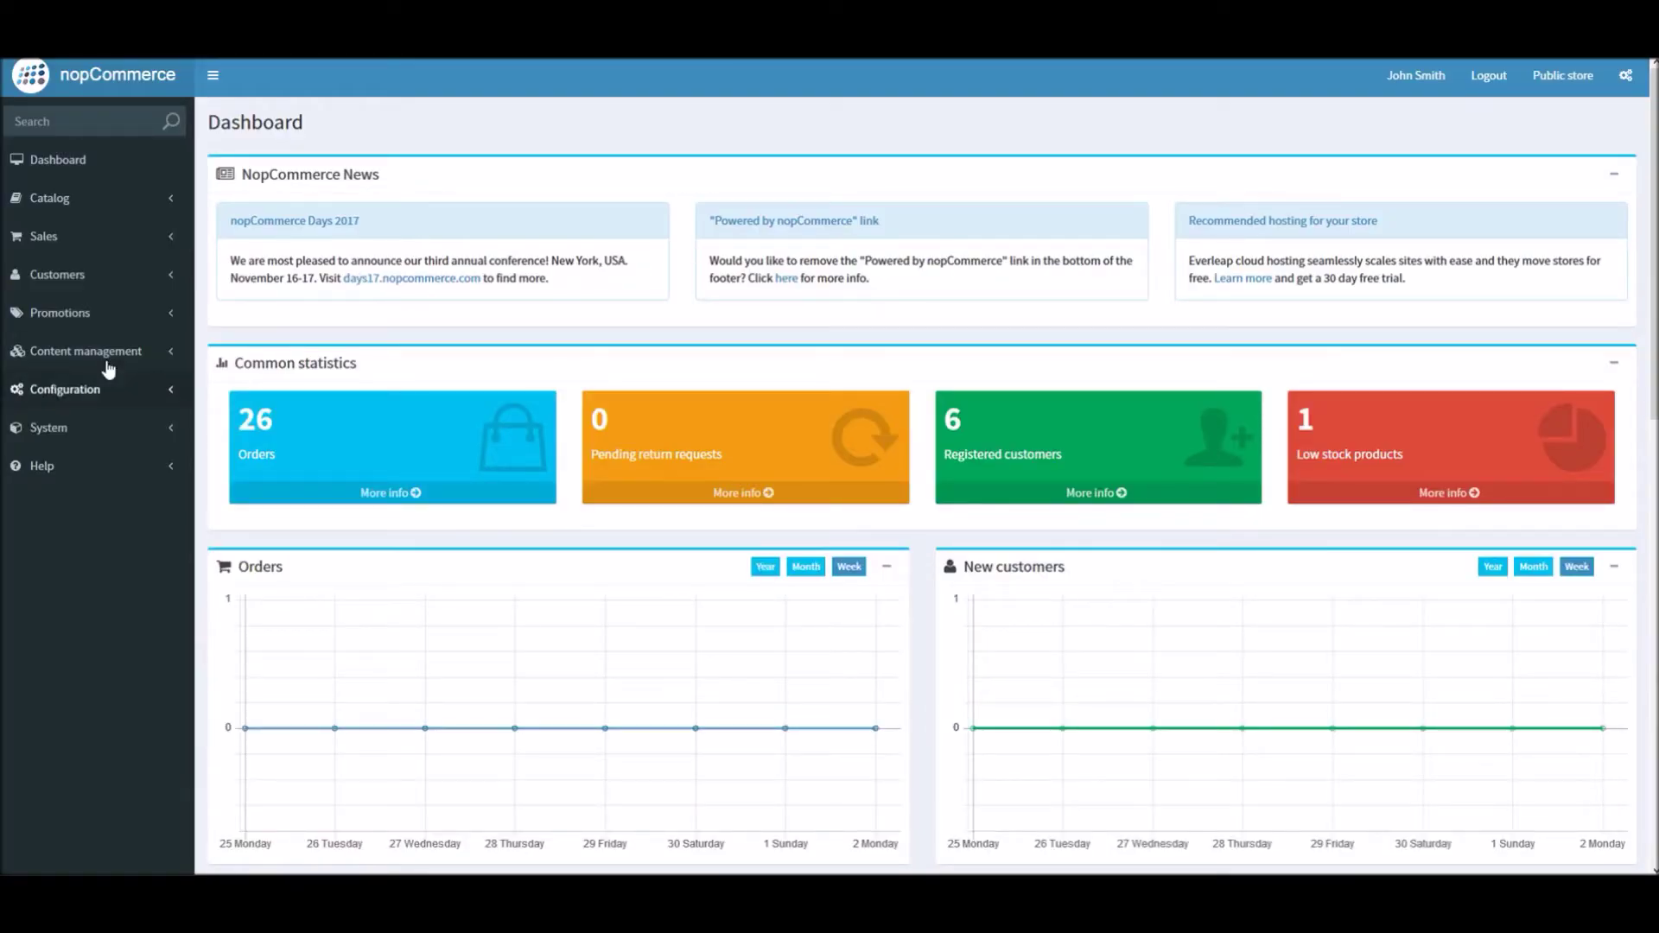
pyautogui.click(67, 390)
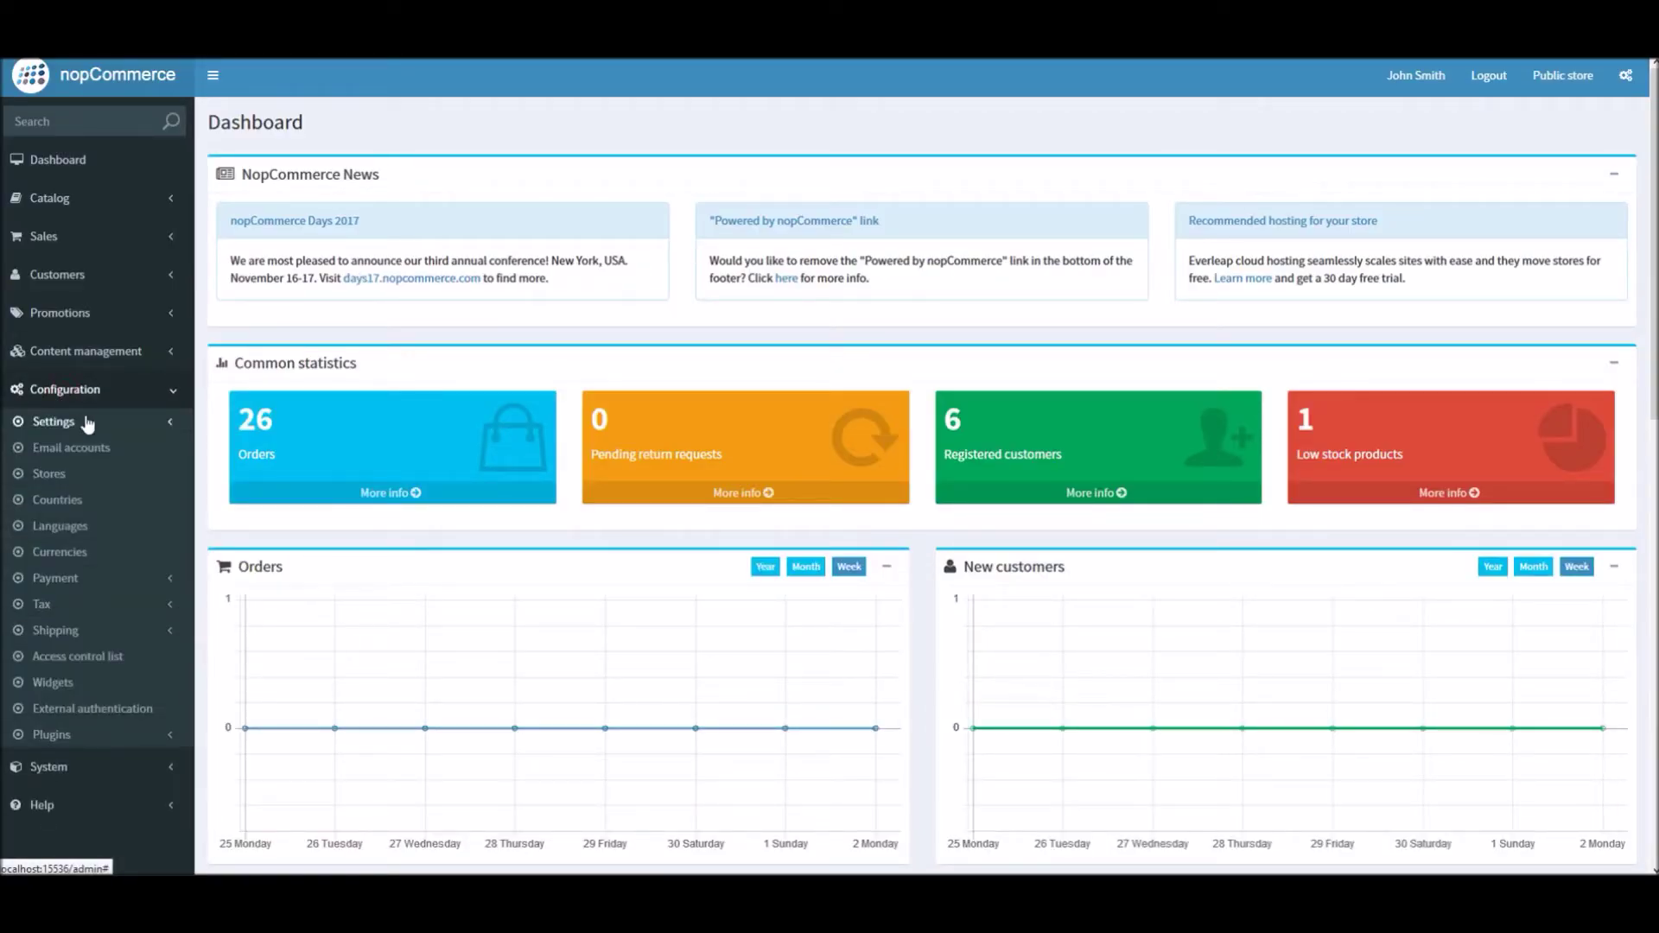
pyautogui.click(89, 426)
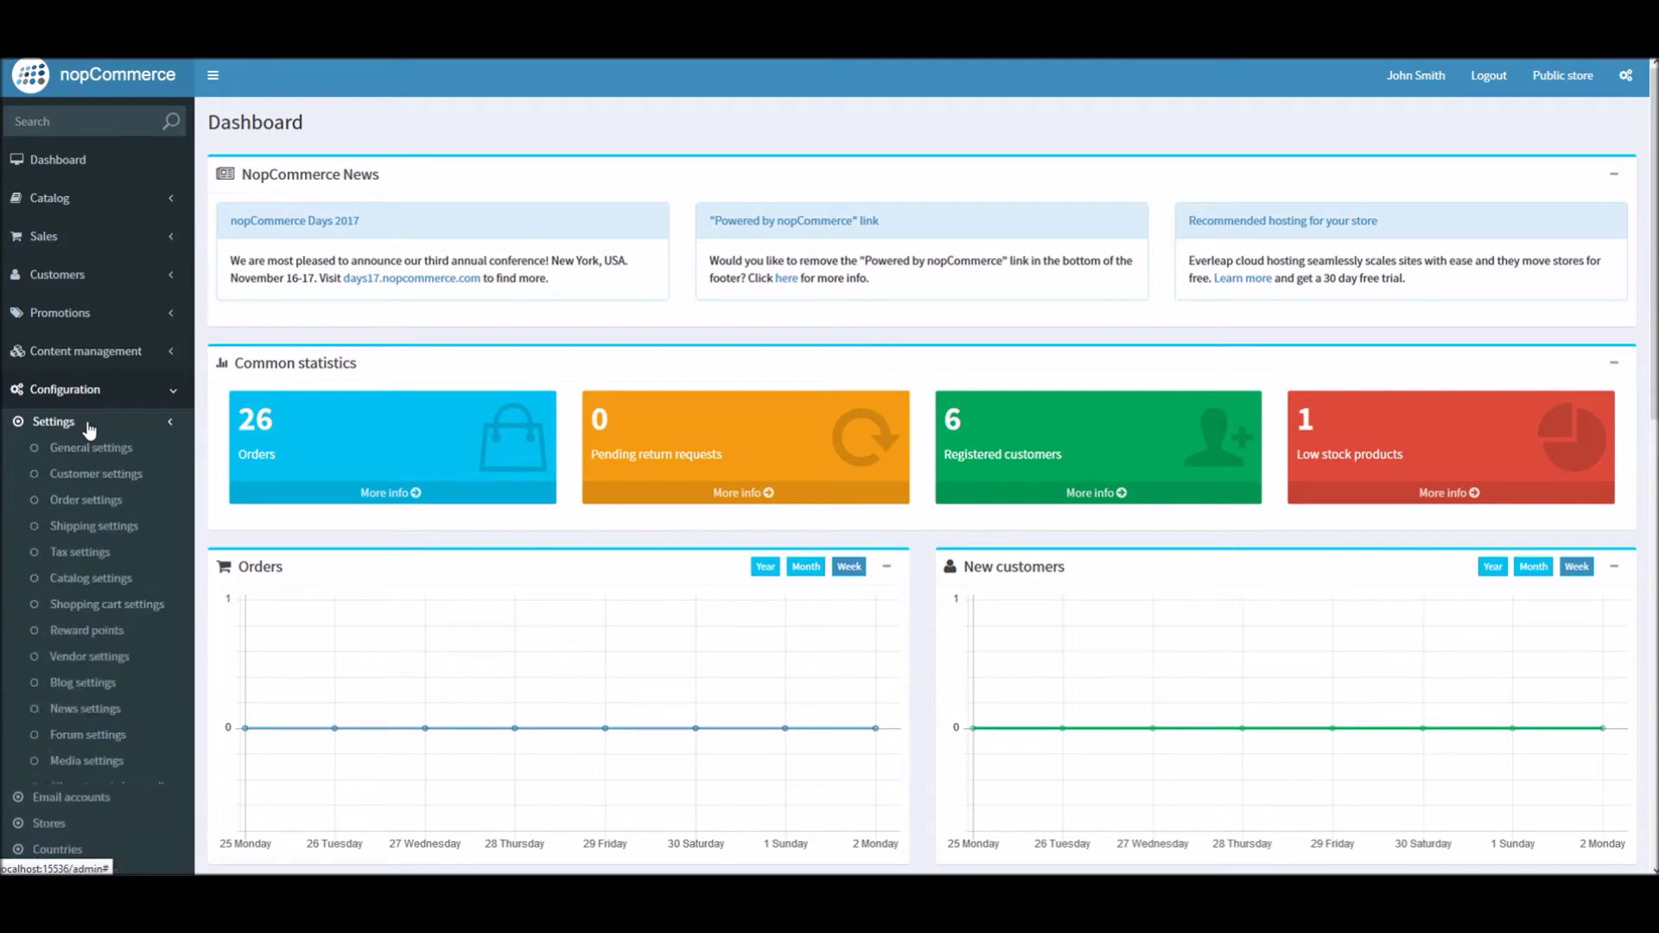
pyautogui.click(108, 476)
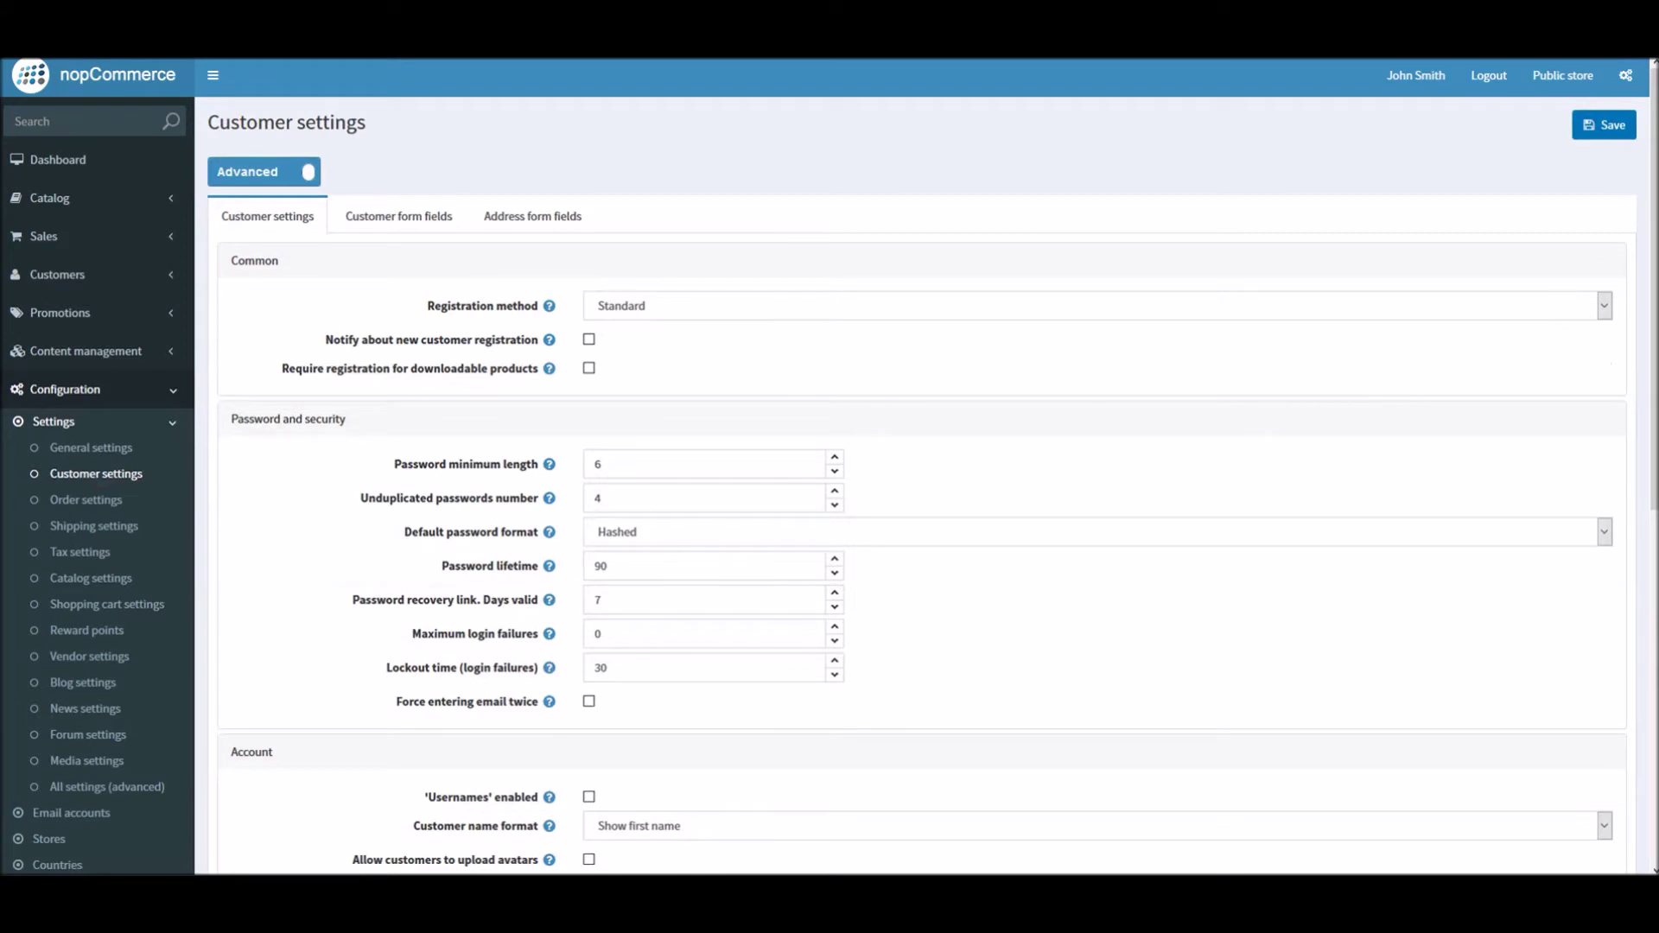
# Scroll to Password and security and check that Password minimum length is 6
pyautogui.moveTo(1651, 285); pyautogui.dragTo(1650, 363)
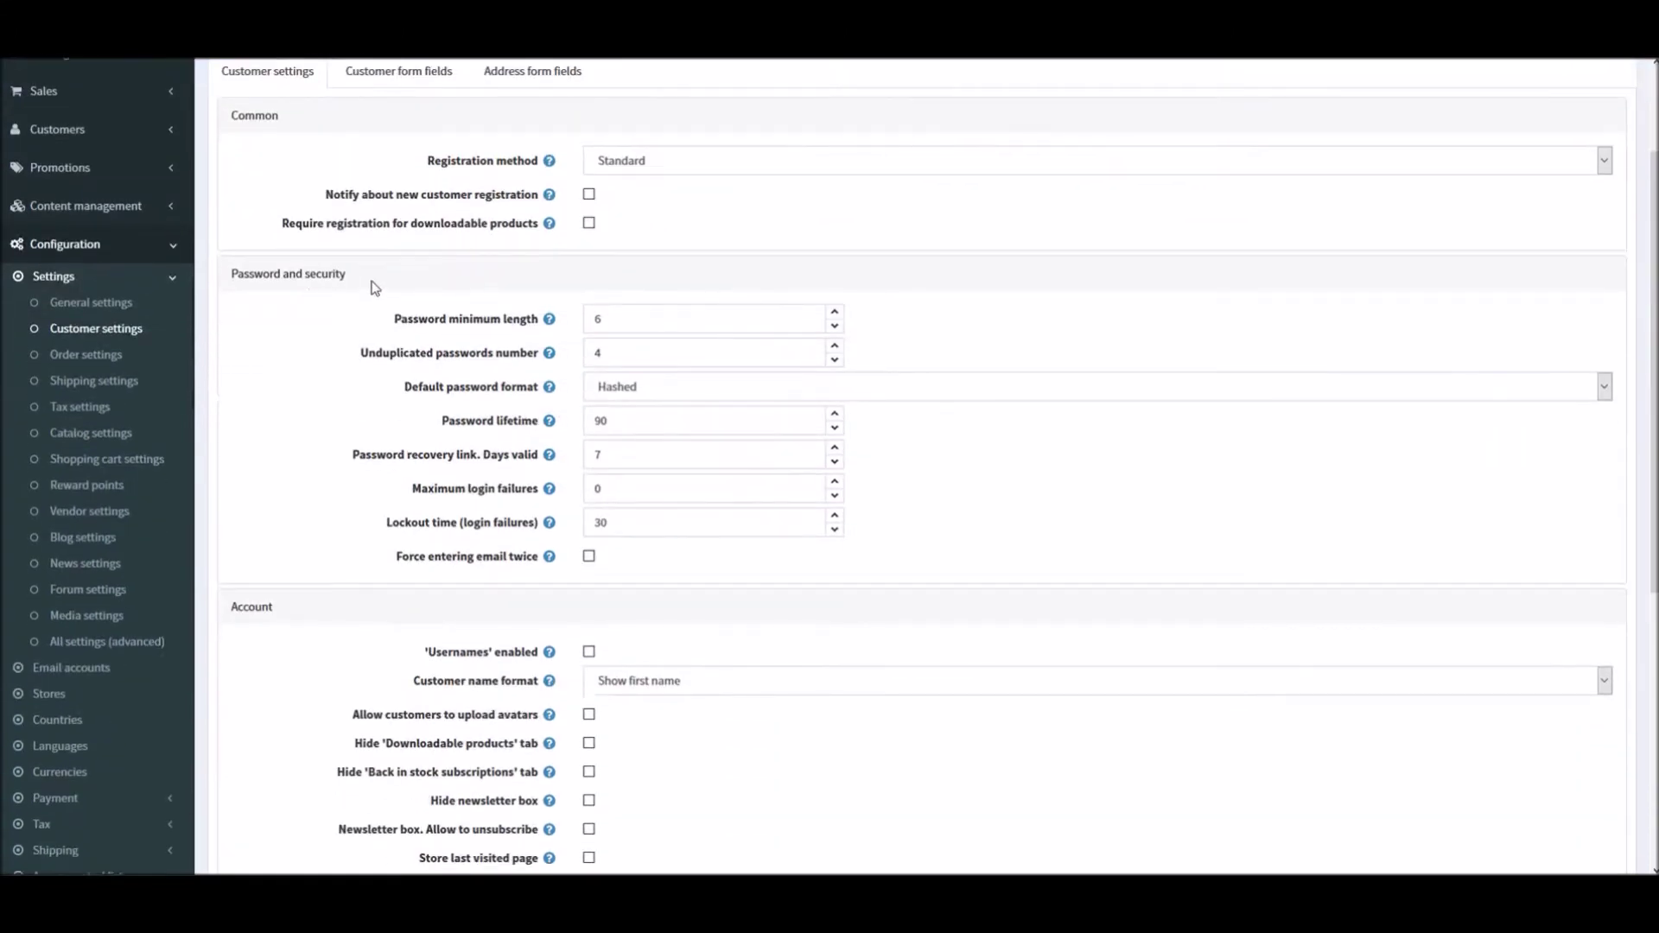
pyautogui.moveTo(371, 282); pyautogui.dragTo(229, 285)
pyautogui.click(349, 292)
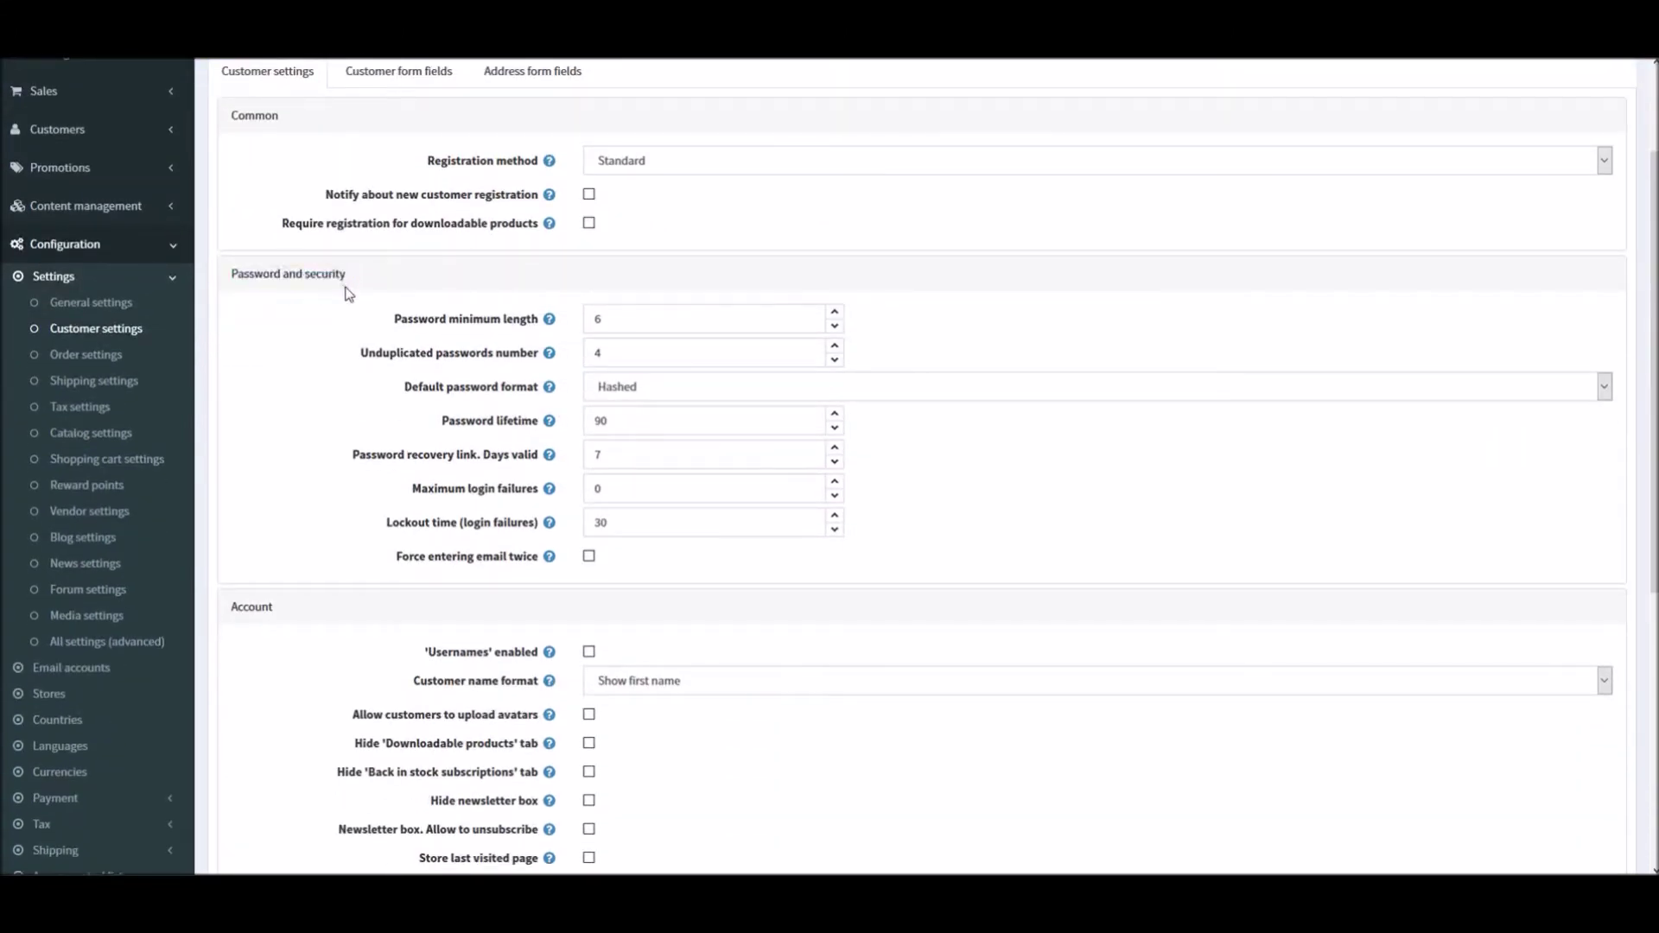
pyautogui.click(628, 322)
pyautogui.click(565, 280)
pyautogui.click(619, 317)
pyautogui.moveTo(630, 320); pyautogui.dragTo(596, 318)
pyautogui.click(630, 318)
# Set Unduplicated passwords number to 4 and view the Default password format options
pyautogui.click(651, 349)
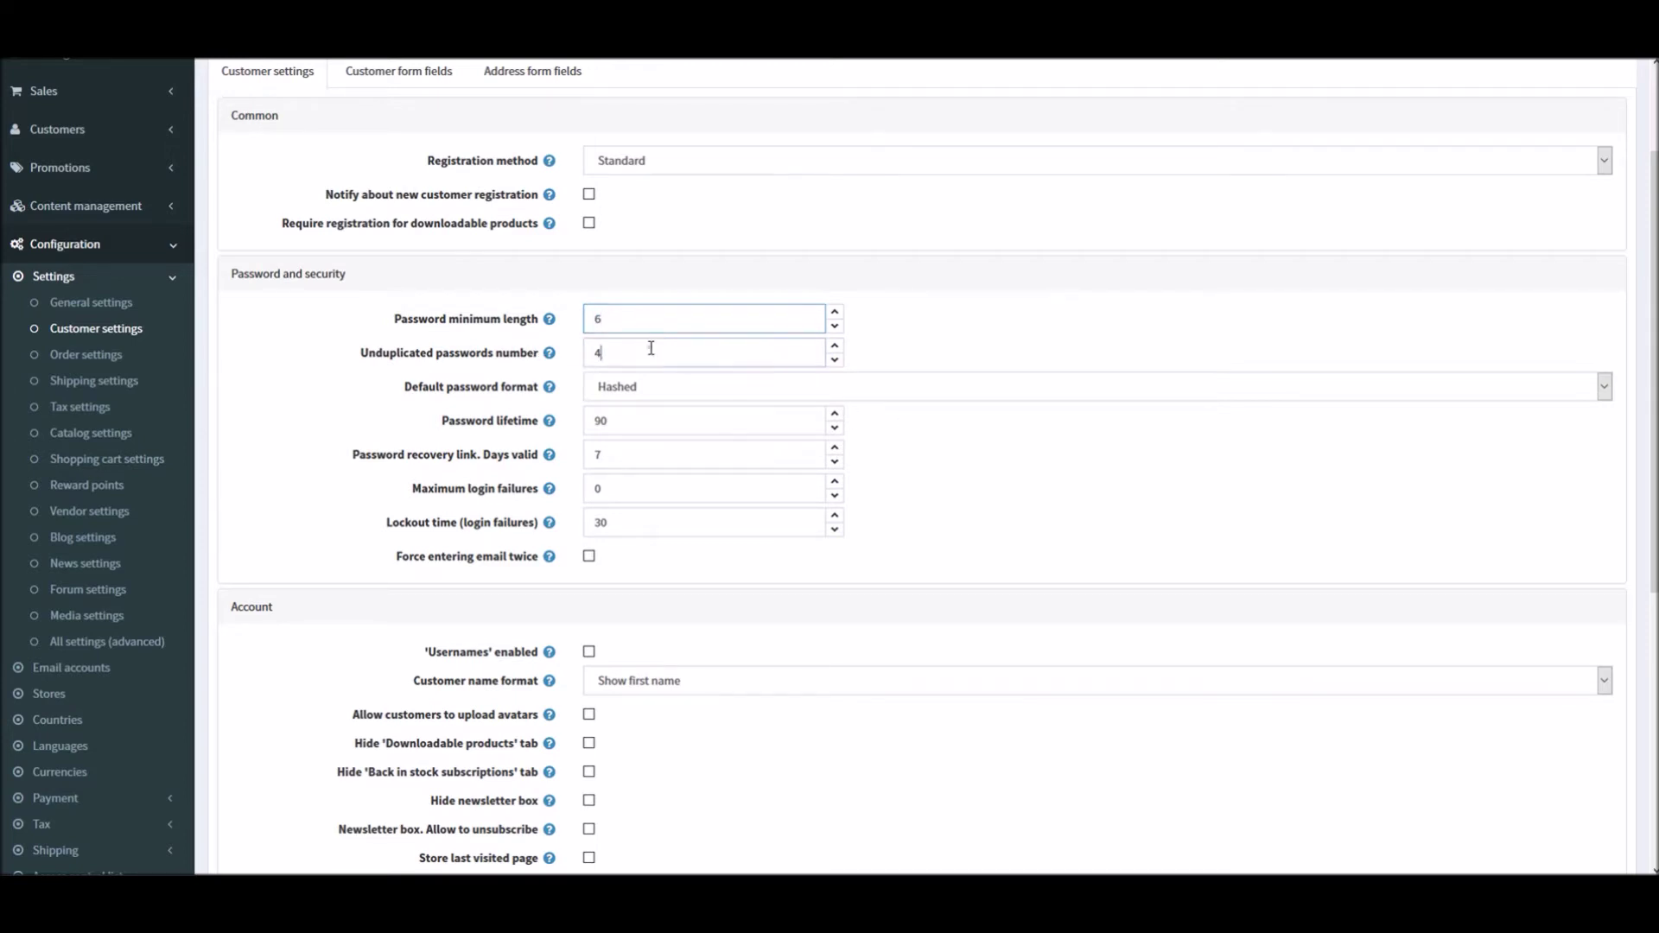
pyautogui.doubleClick(605, 350)
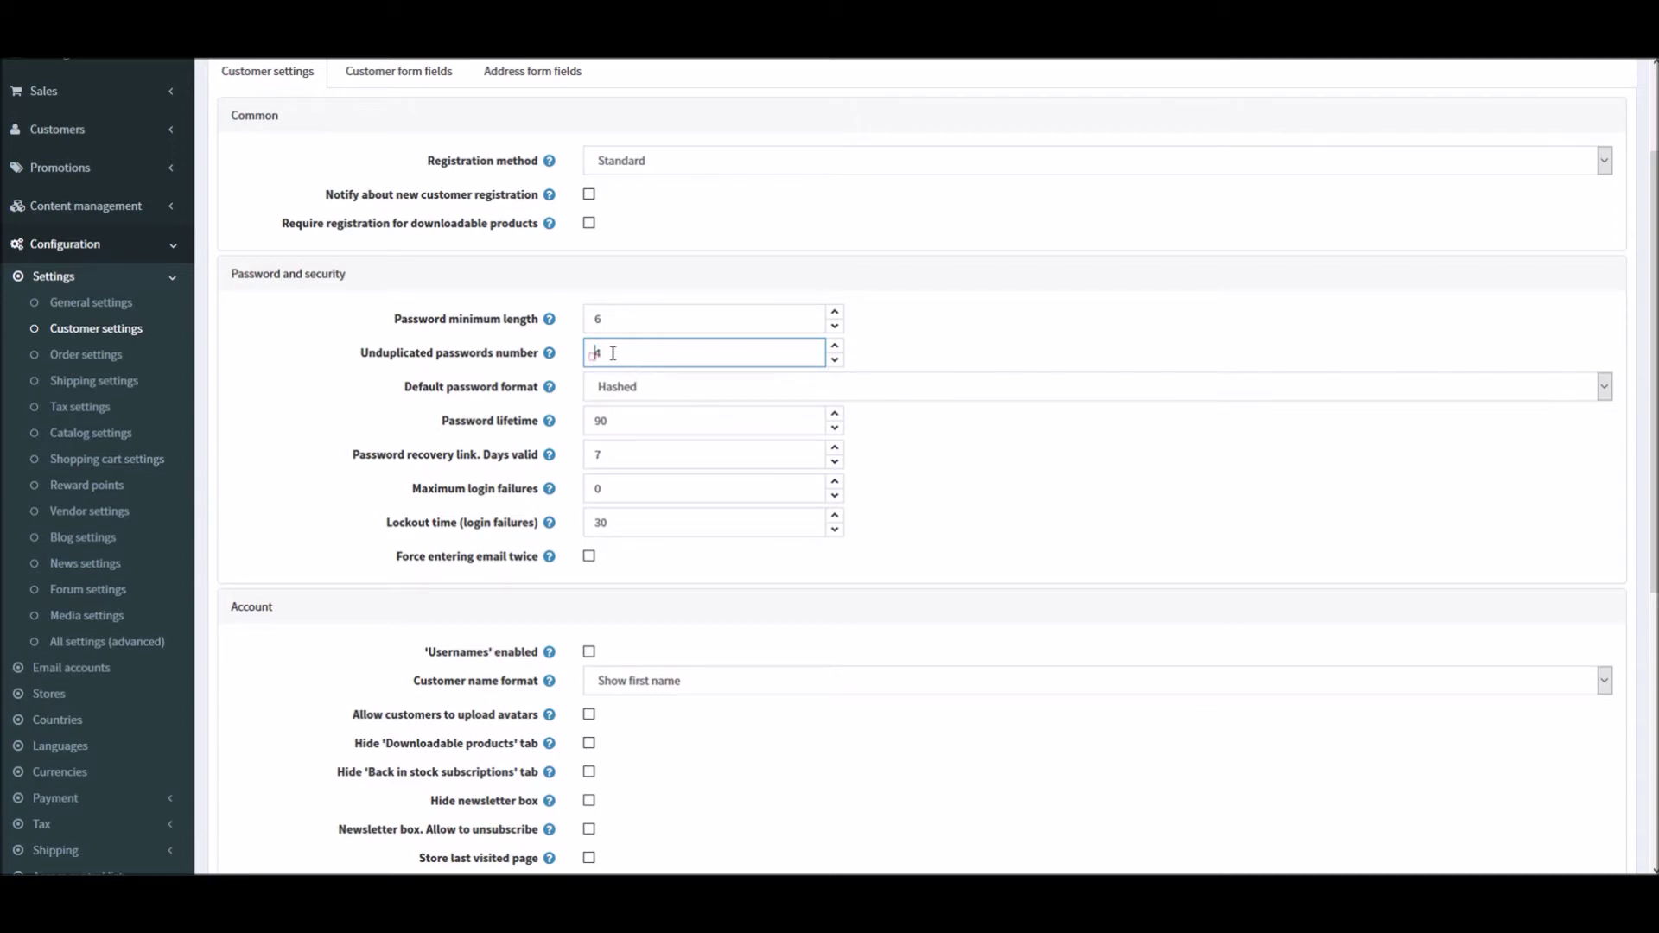
pyautogui.doubleClick(600, 352)
pyautogui.write('0')
pyautogui.write('4')
pyautogui.click(874, 347)
pyautogui.click(663, 387)
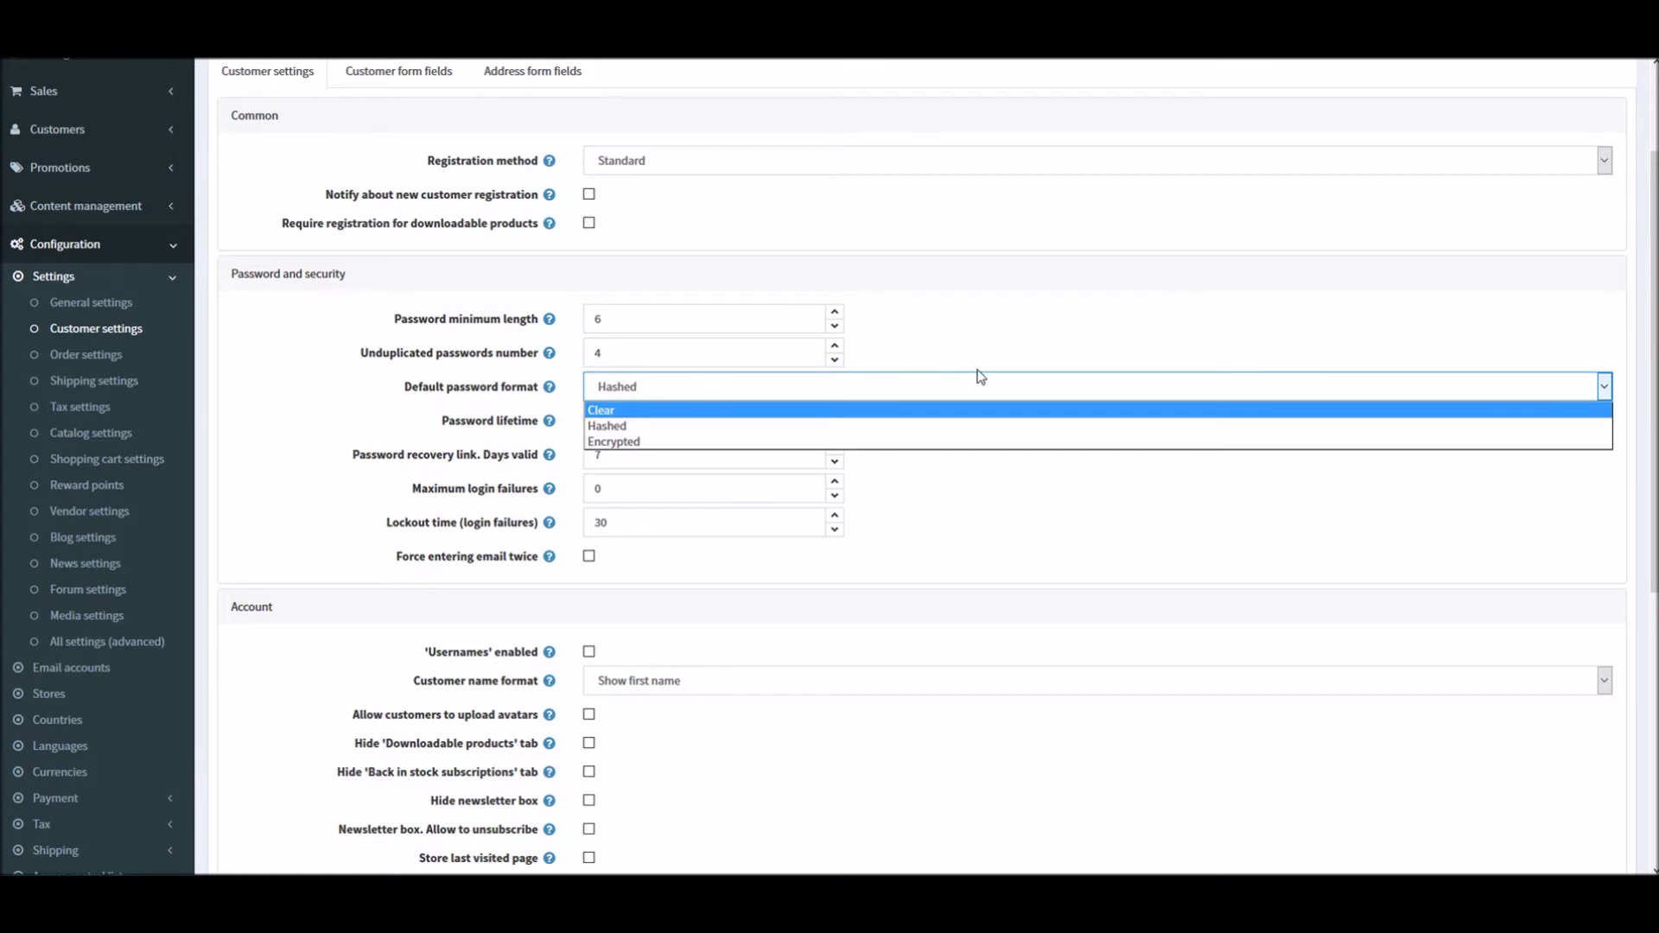
pyautogui.click(871, 232)
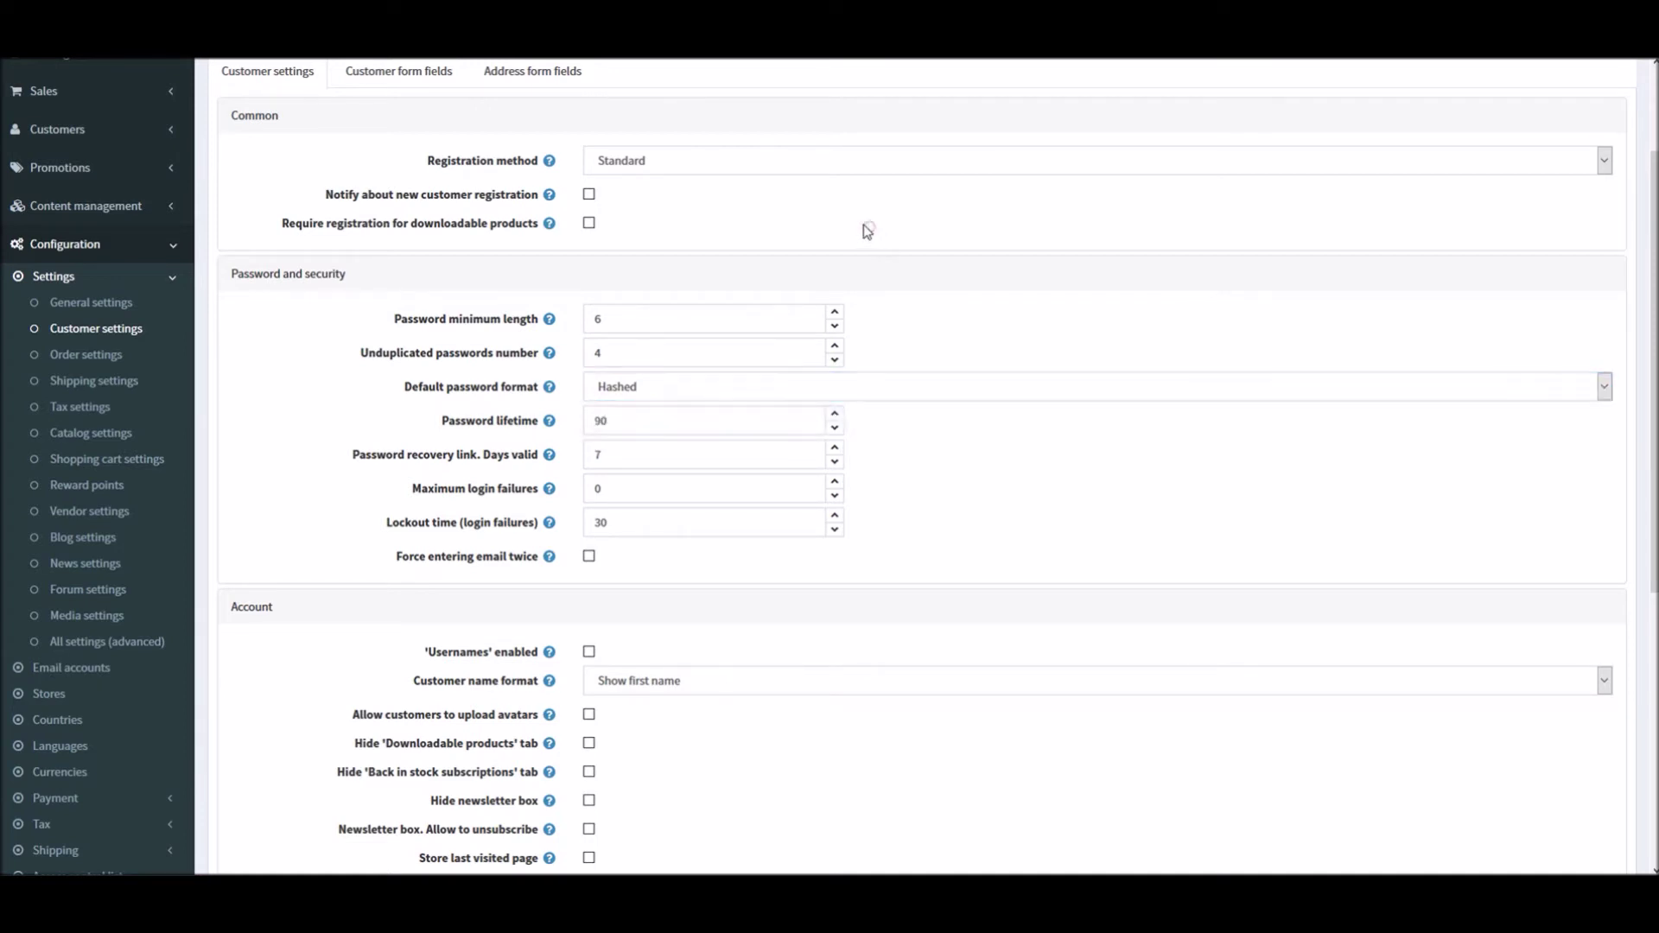
pyautogui.doubleClick(632, 424)
pyautogui.click(609, 422)
pyautogui.click(625, 451)
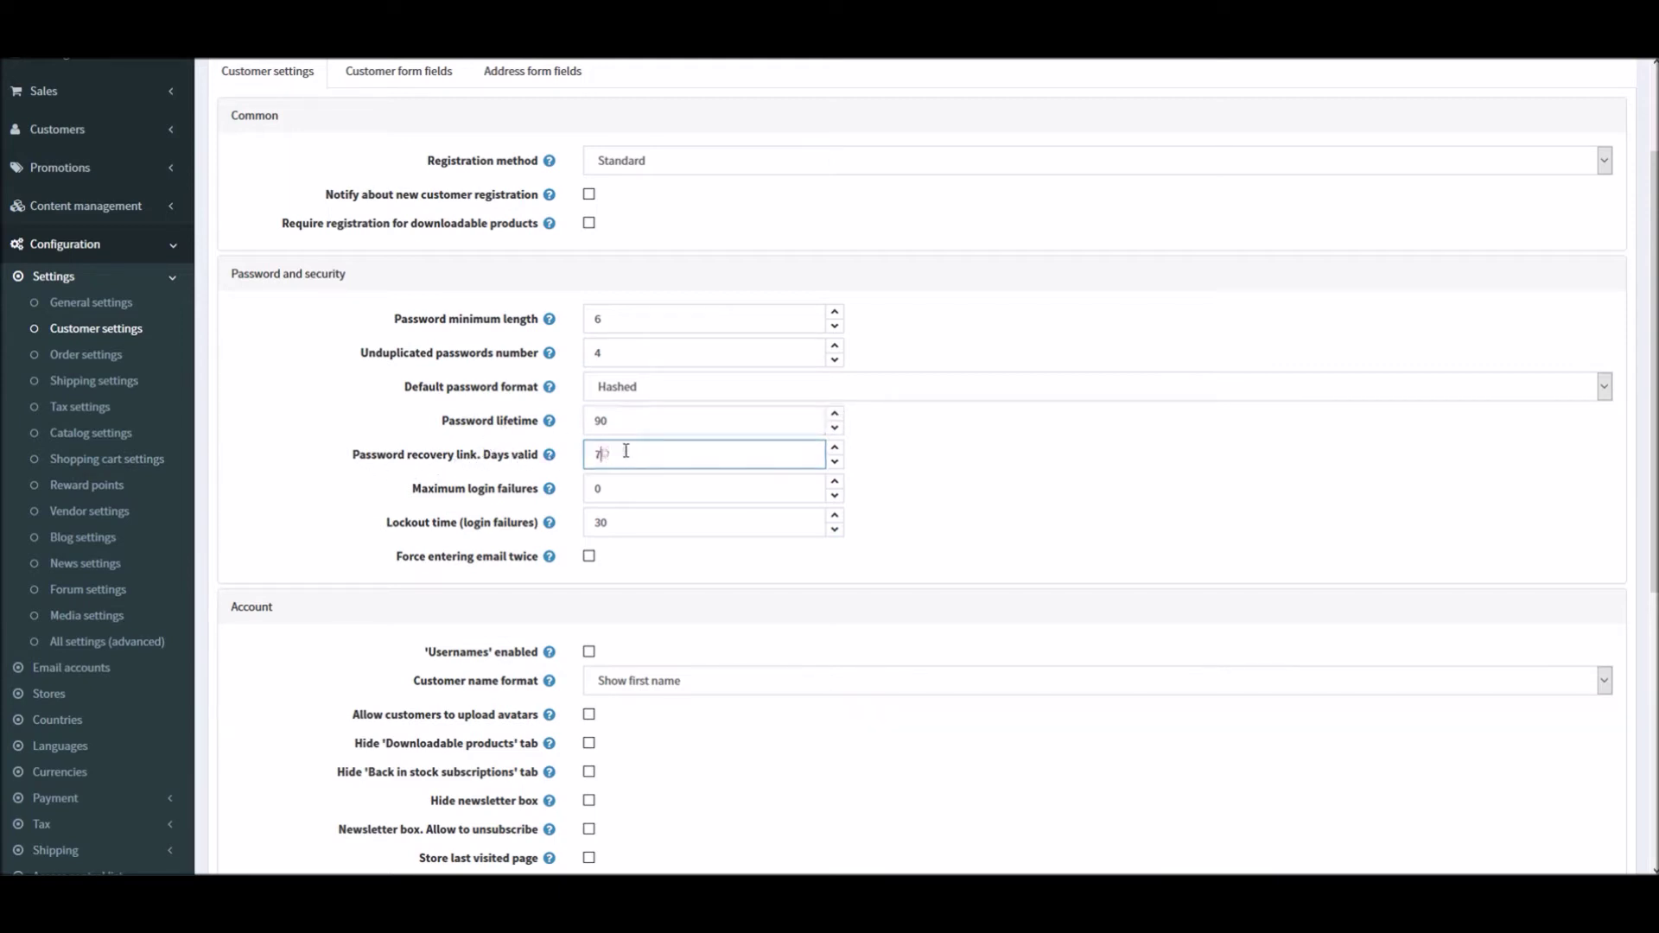
pyautogui.moveTo(626, 450); pyautogui.dragTo(594, 453)
pyautogui.click(621, 451)
pyautogui.click(624, 487)
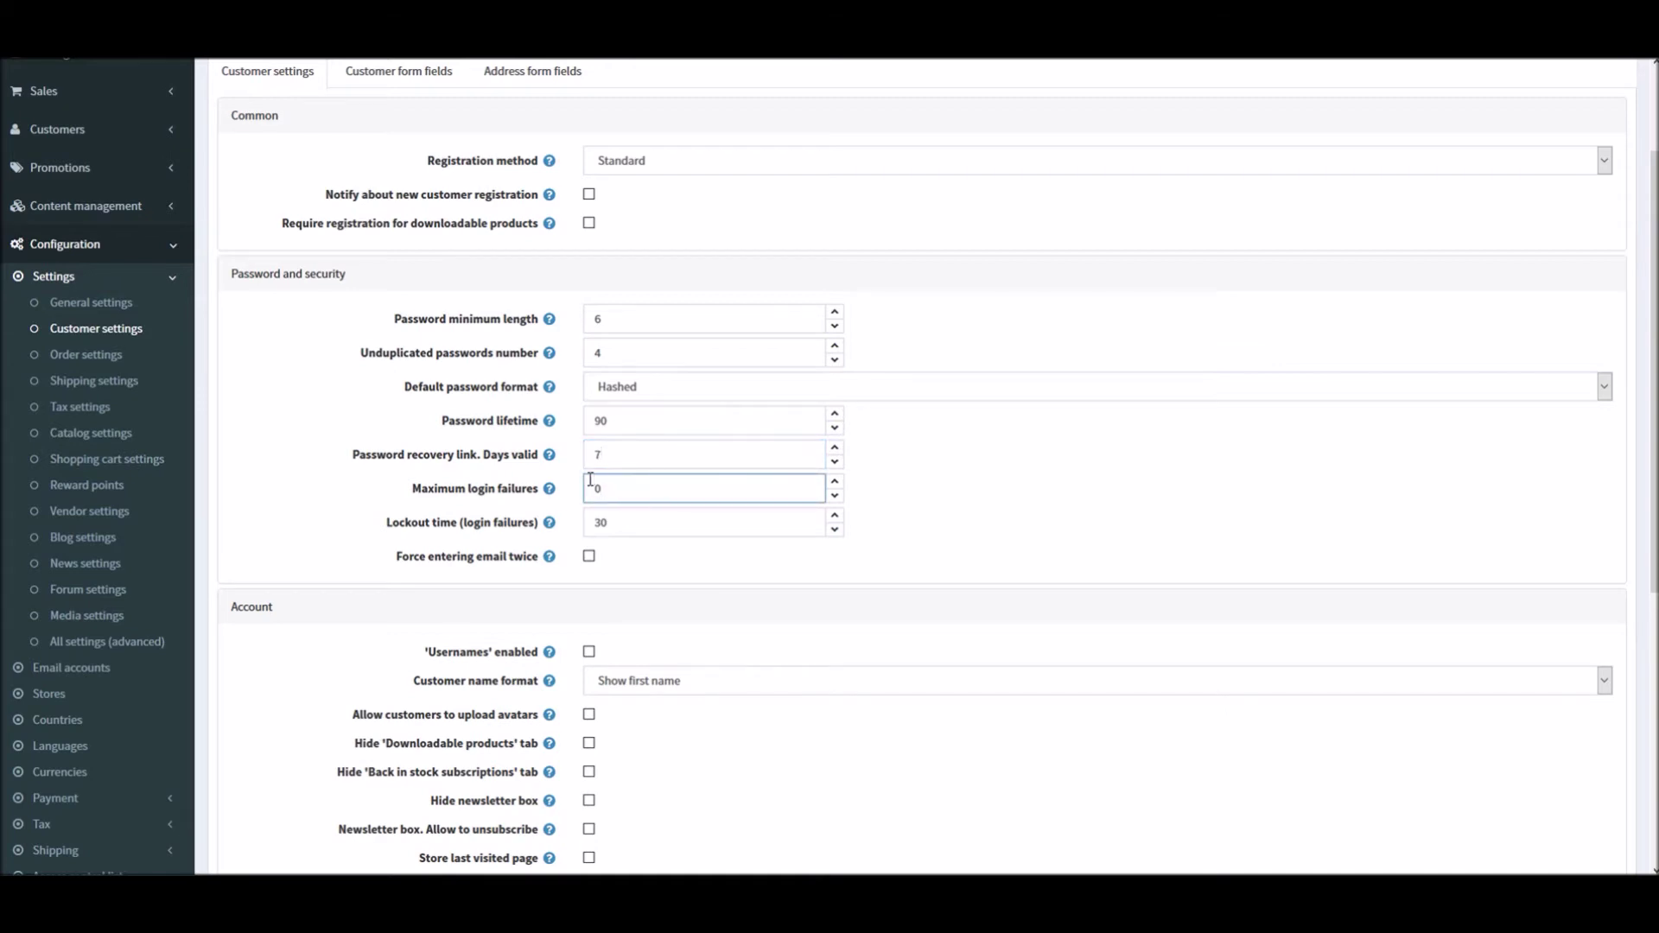
pyautogui.moveTo(549, 488)
pyautogui.doubleClick(619, 489)
pyautogui.doubleClick(609, 521)
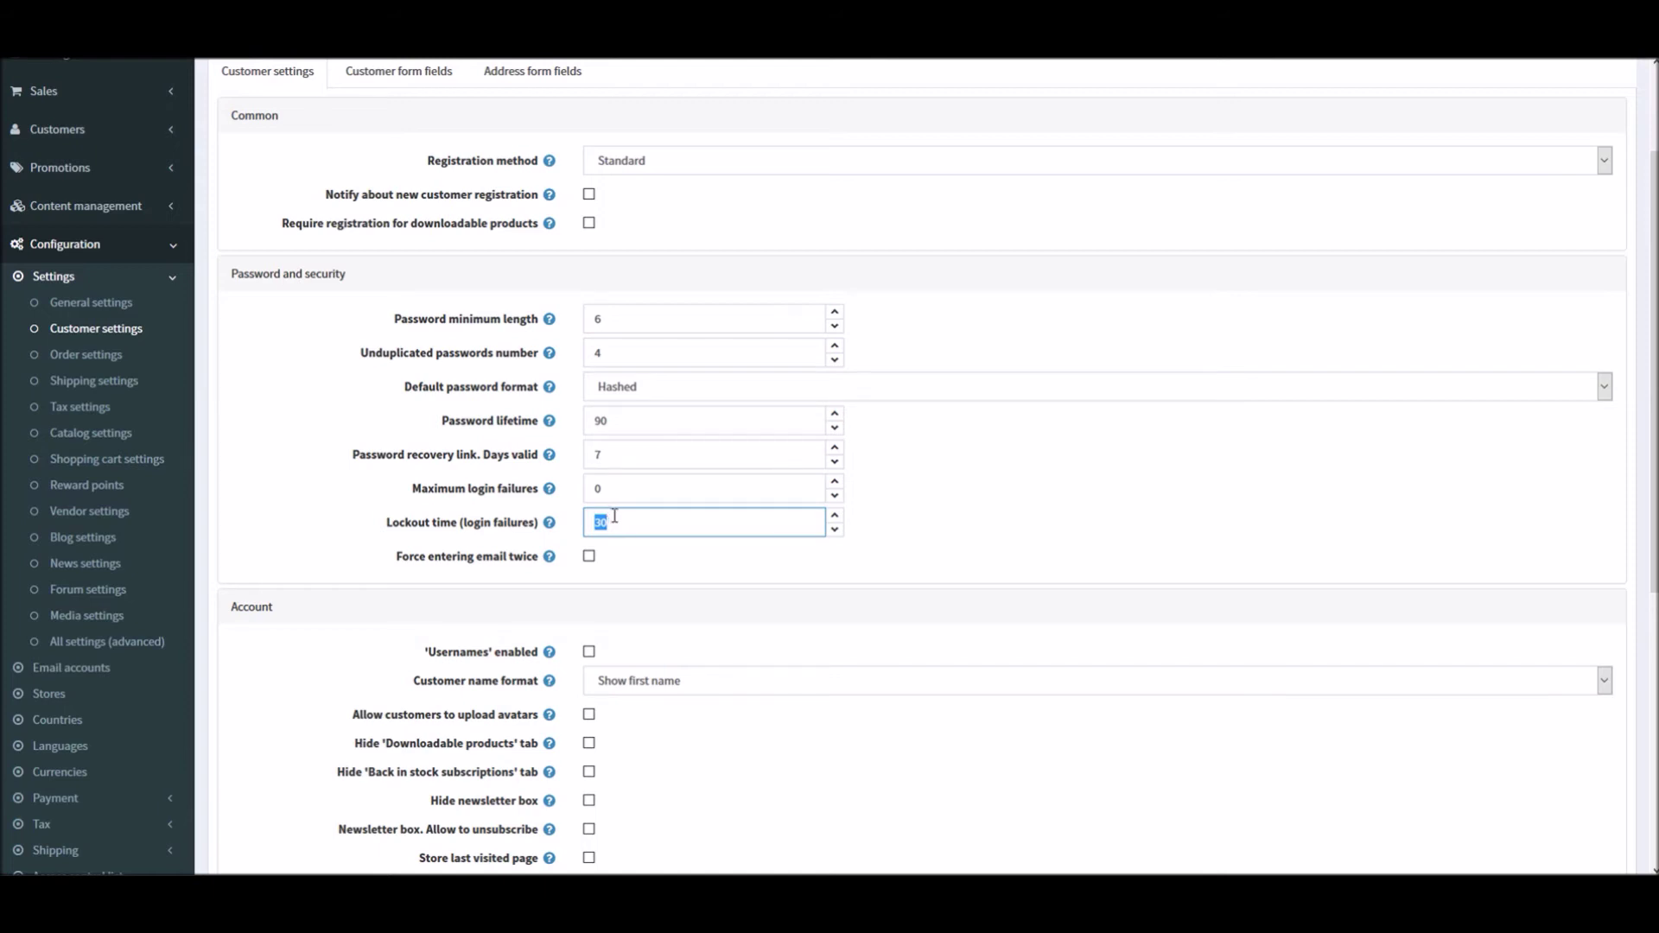
pyautogui.click(615, 516)
pyautogui.click(590, 558)
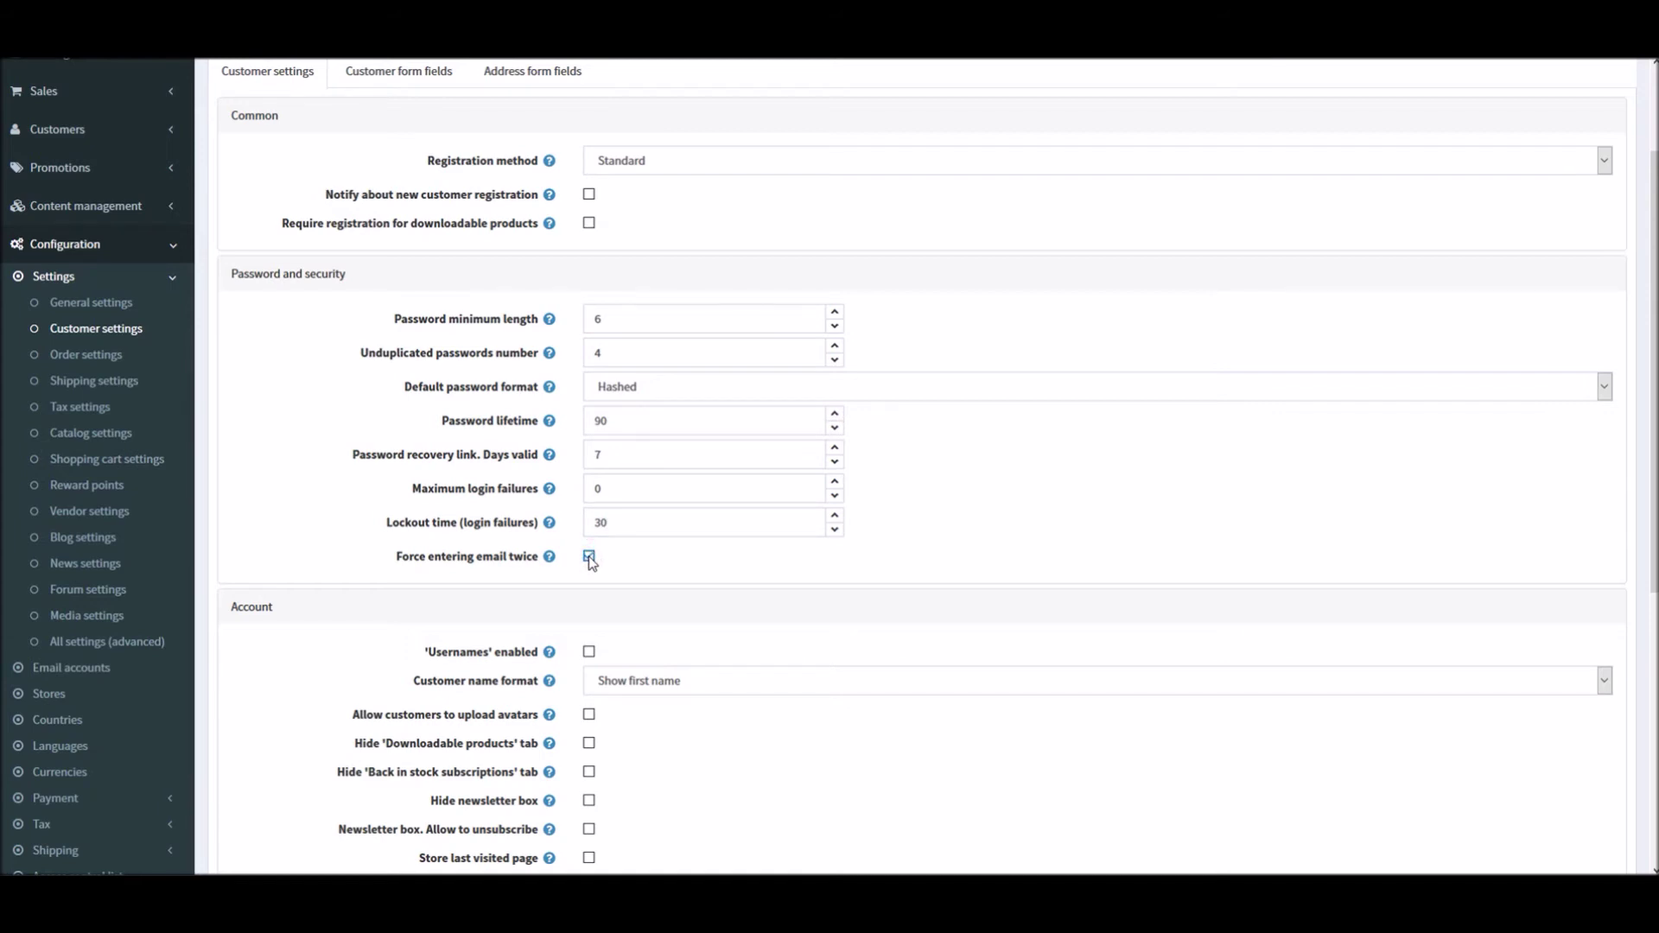
pyautogui.click(590, 557)
pyautogui.click(588, 558)
pyautogui.click(589, 558)
pyautogui.click(665, 512)
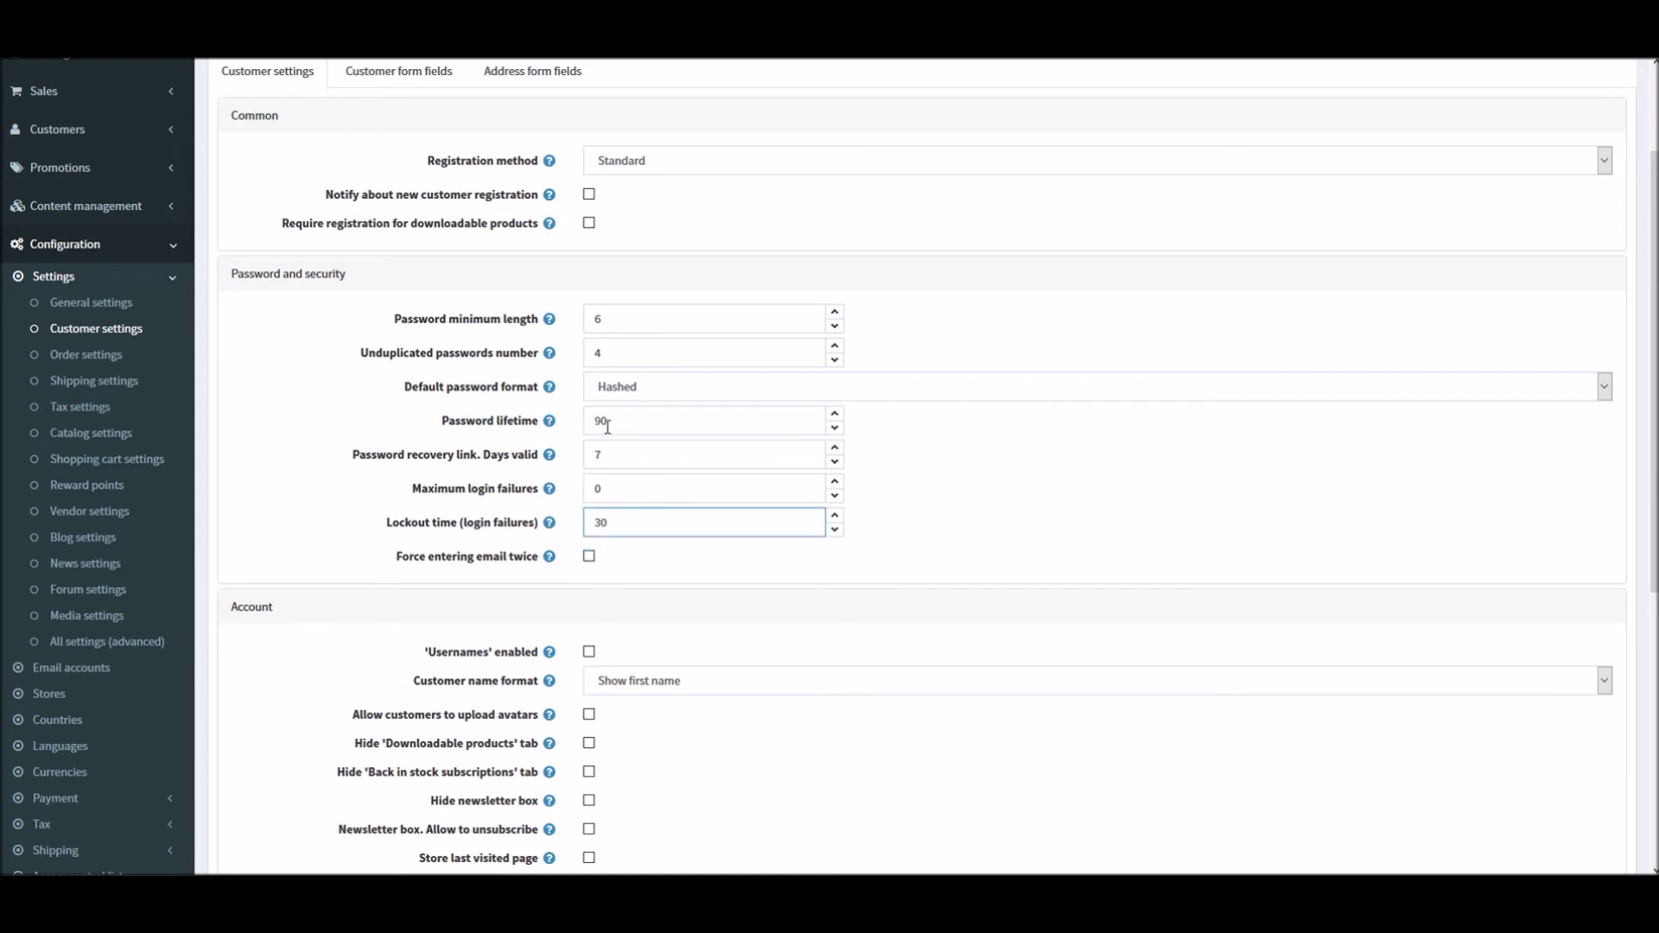
# Review the Password lifetime value of 90 and expand the Customers admin menu
pyautogui.moveTo(635, 420); pyautogui.dragTo(597, 424)
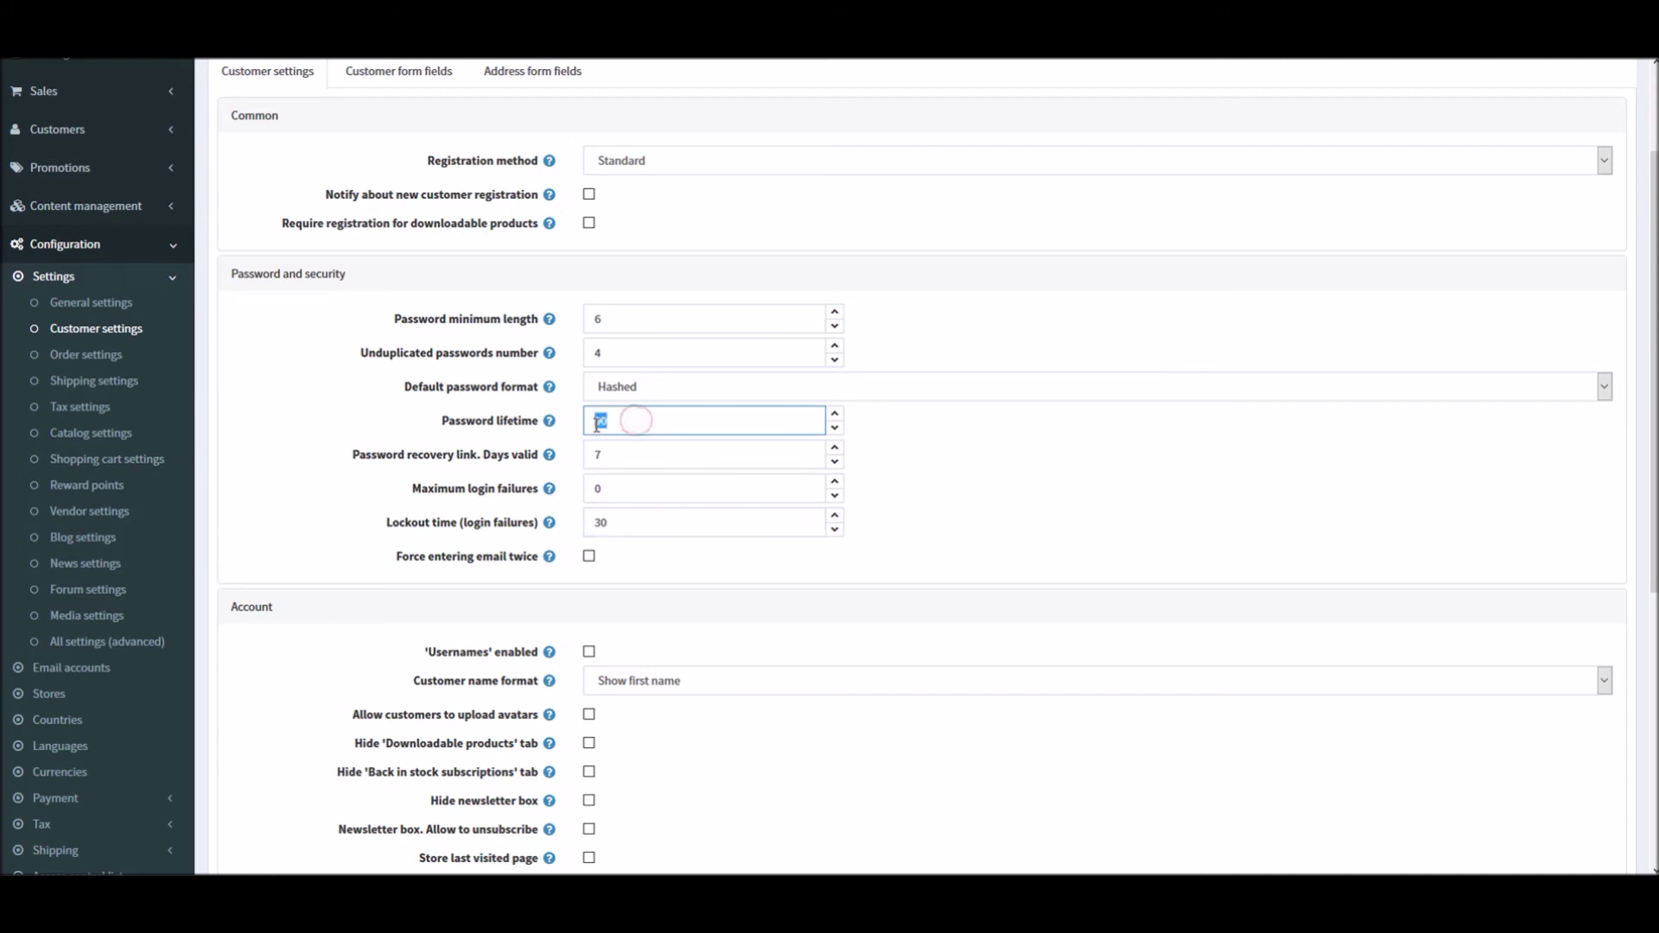
pyautogui.click(654, 416)
pyautogui.scroll(-1, 1653, 436)
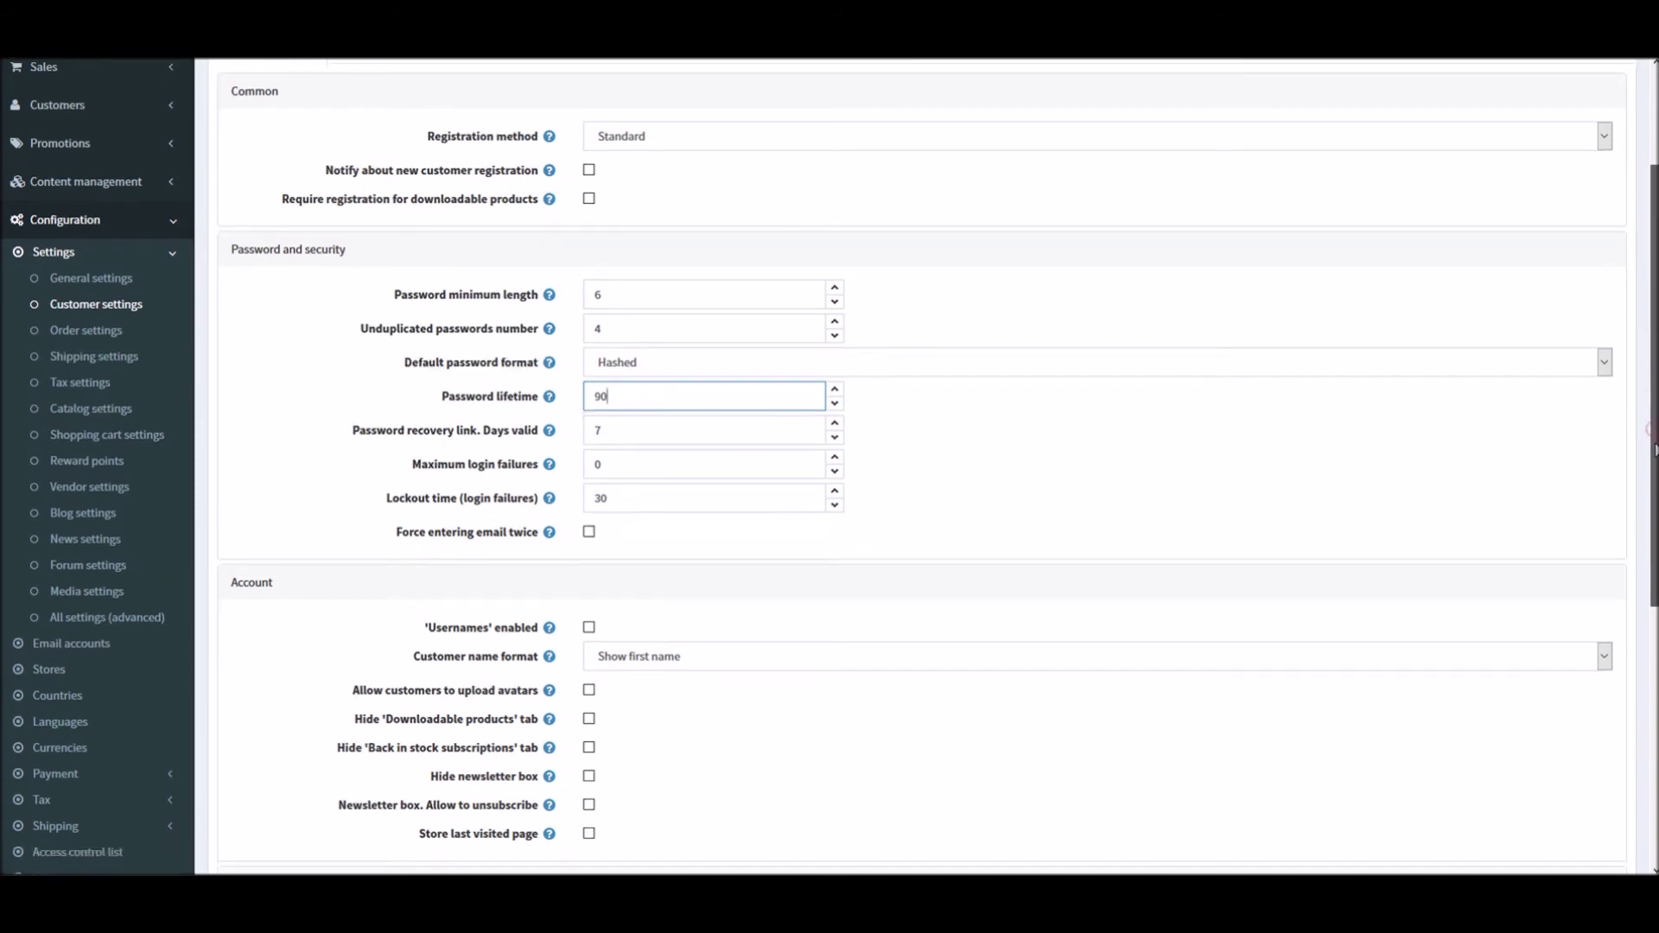
pyautogui.scroll(2, 1650, 484)
pyautogui.doubleClick(620, 439)
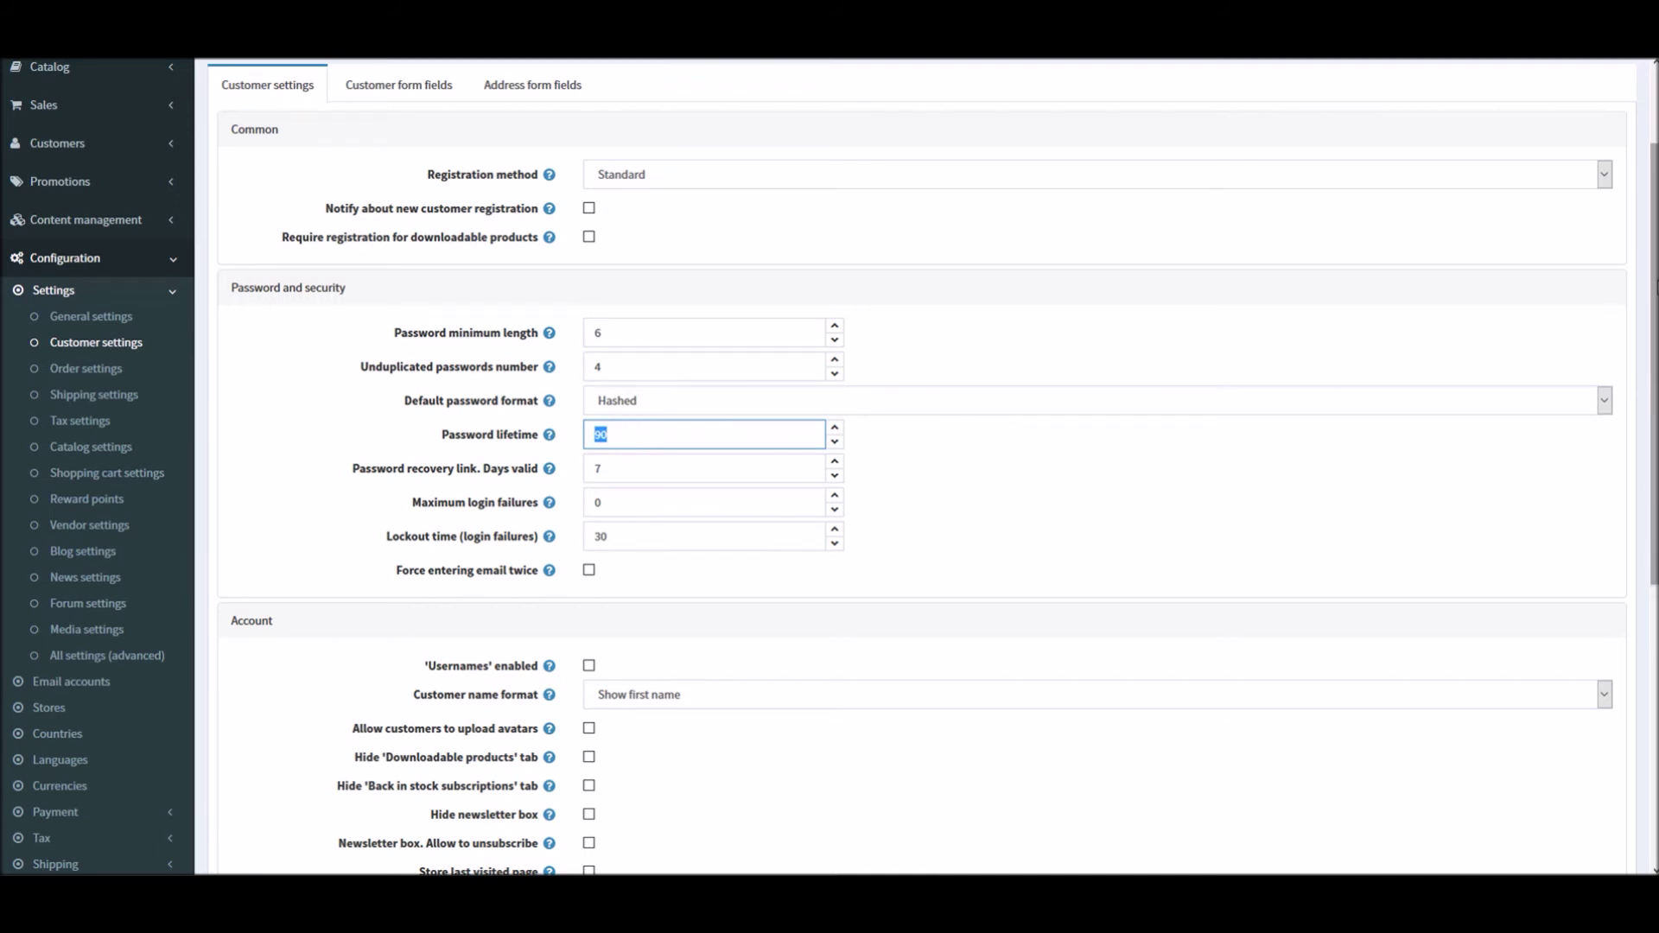
pyautogui.click(62, 147)
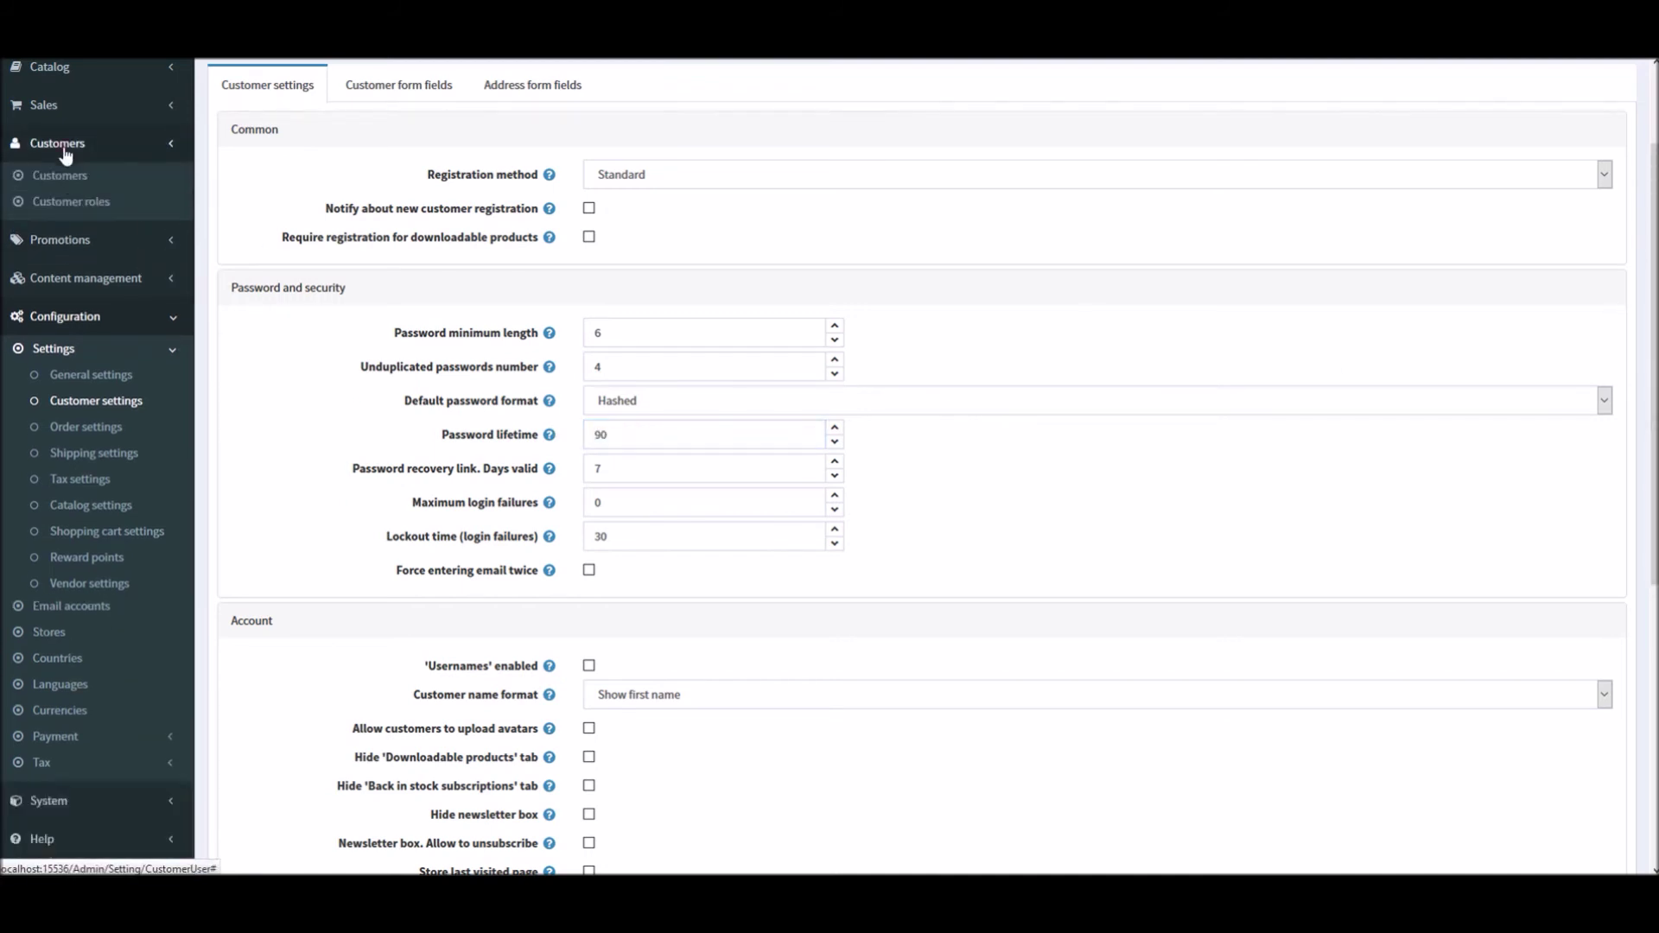
# Tick Enable password lifetime on the Registered role, then return to the roles list
pyautogui.click(85, 204)
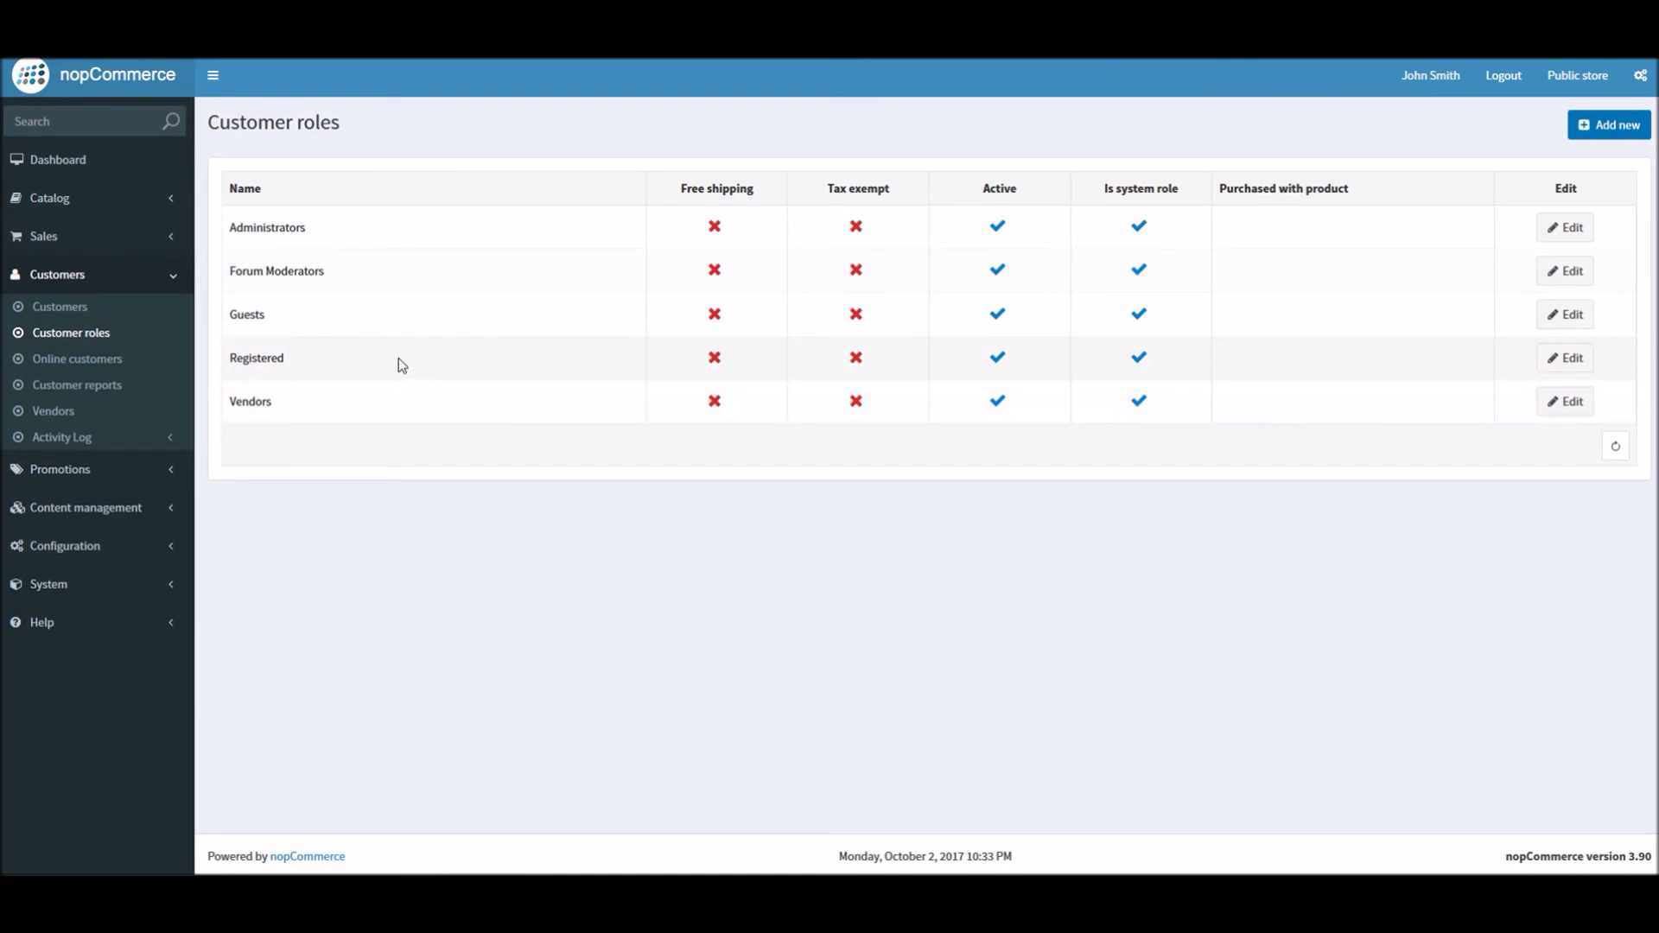
pyautogui.moveTo(234, 358); pyautogui.dragTo(369, 385)
pyautogui.click(1567, 357)
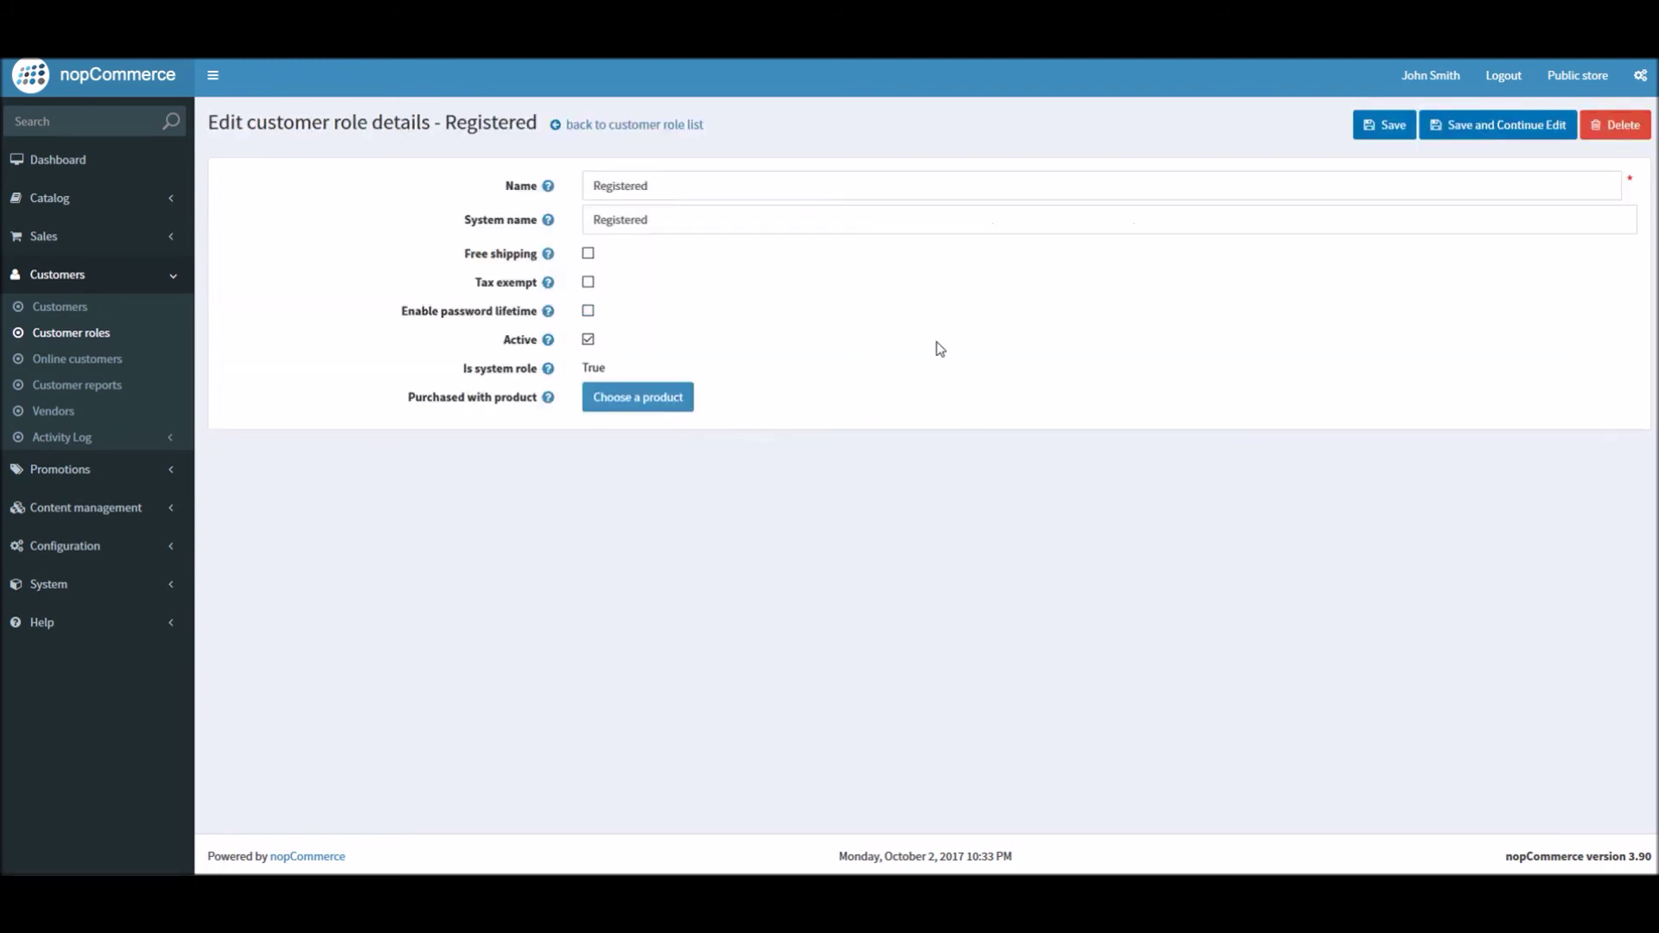
pyautogui.click(589, 311)
pyautogui.click(615, 125)
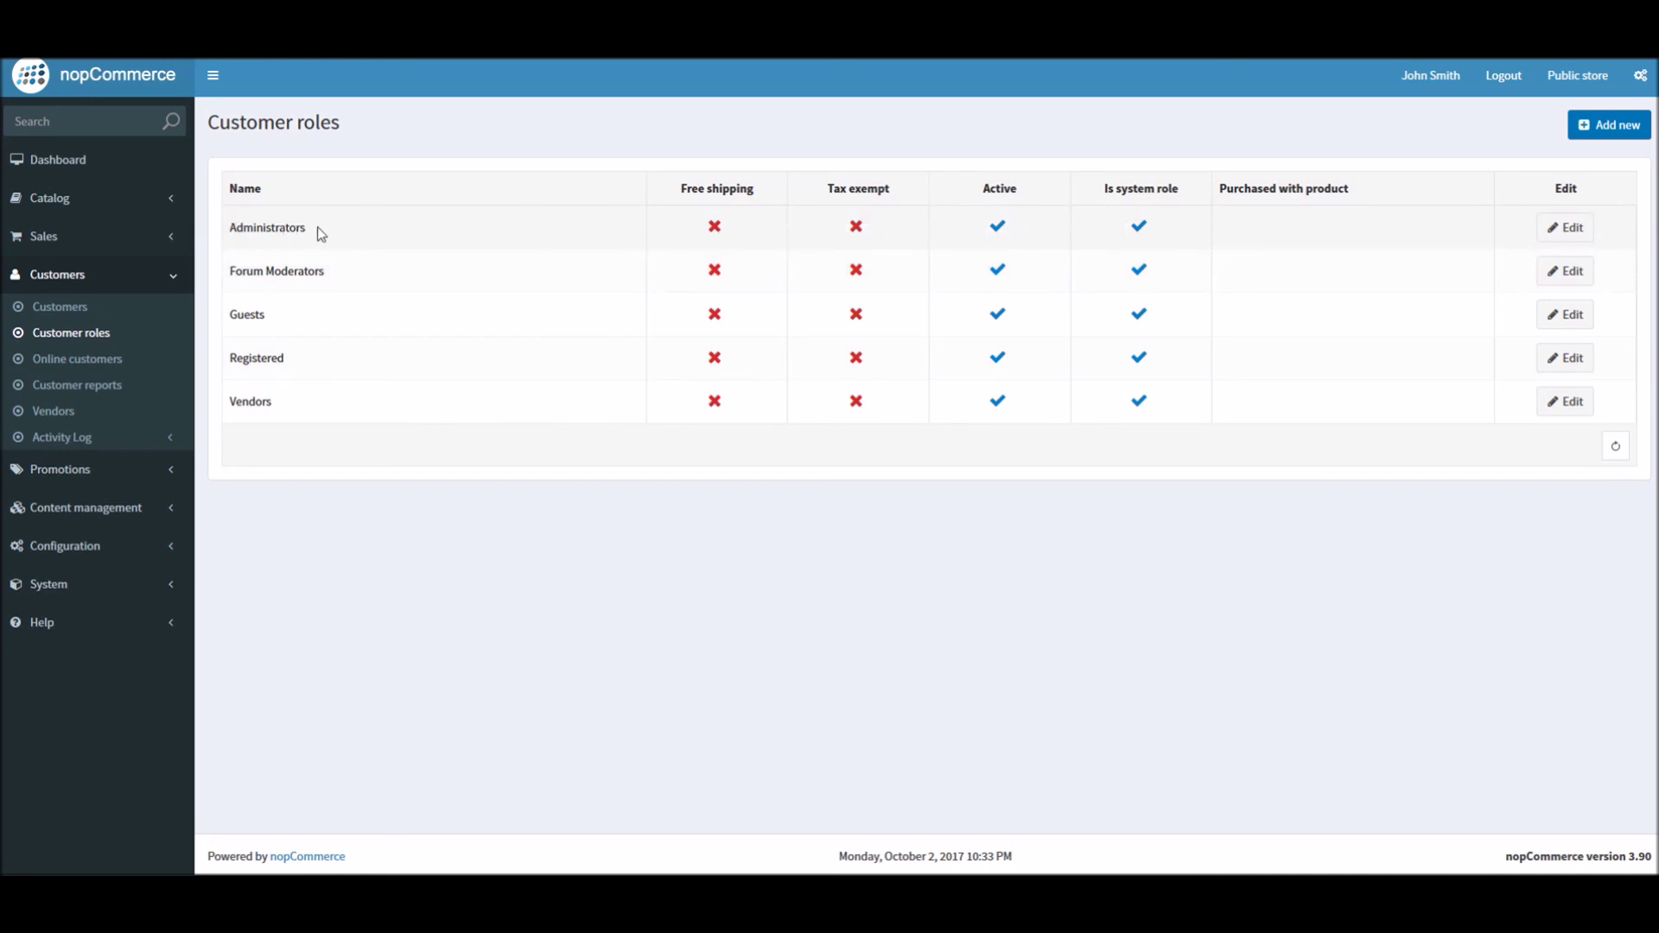
# Open the Administrators customer role for editing
pyautogui.click(1566, 227)
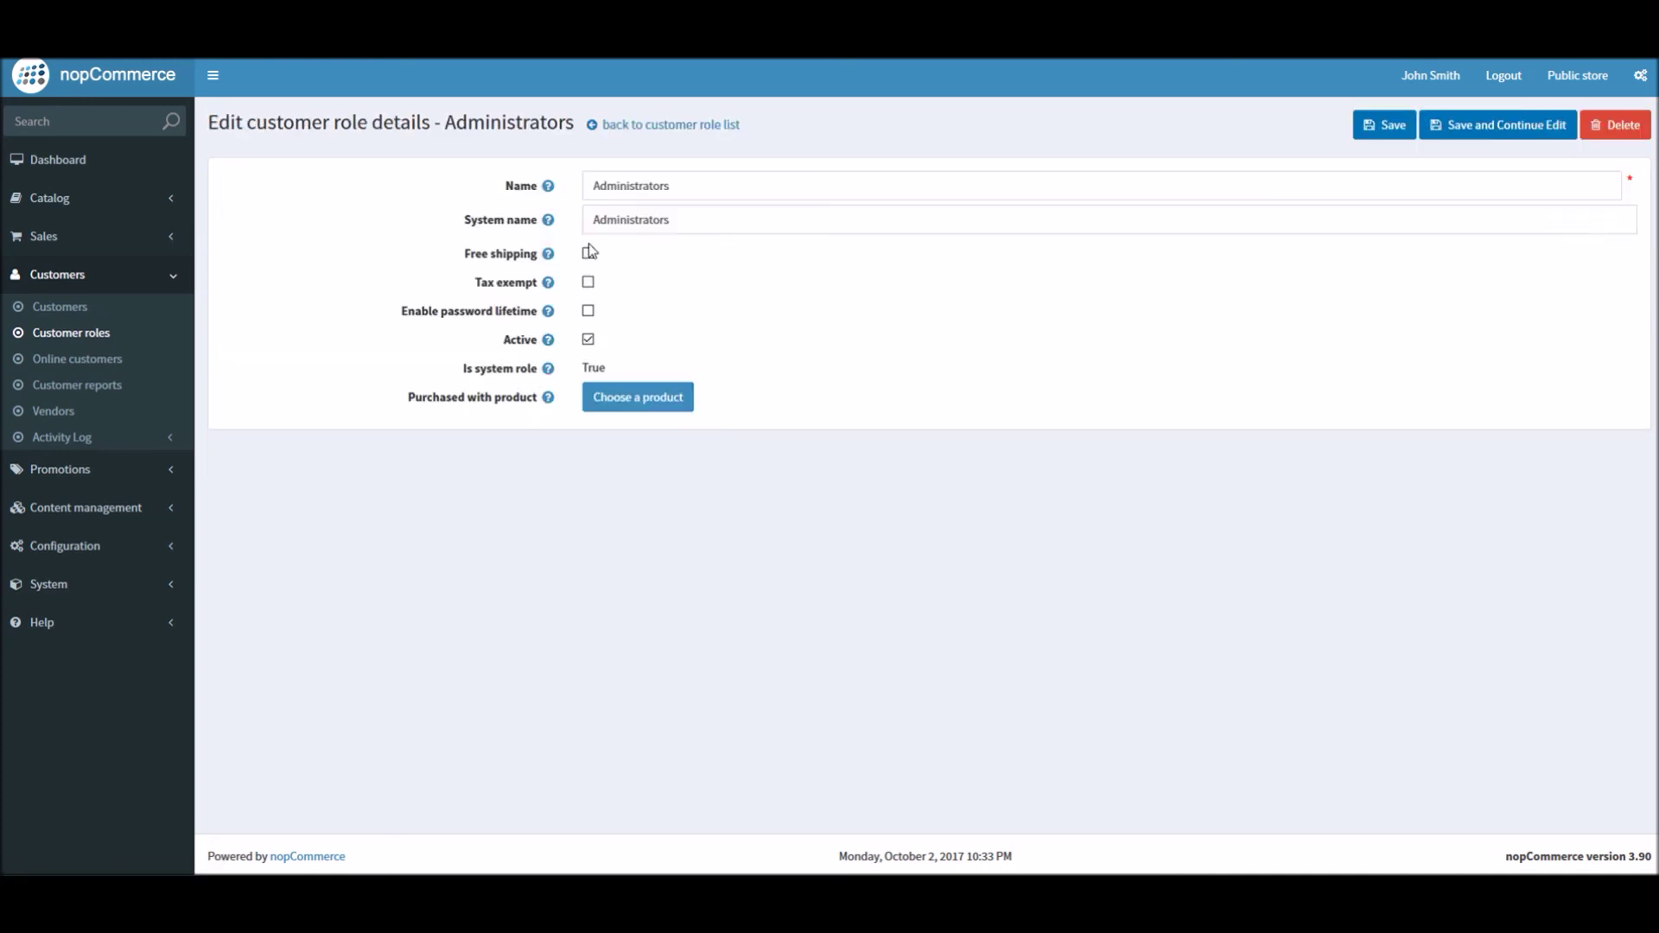